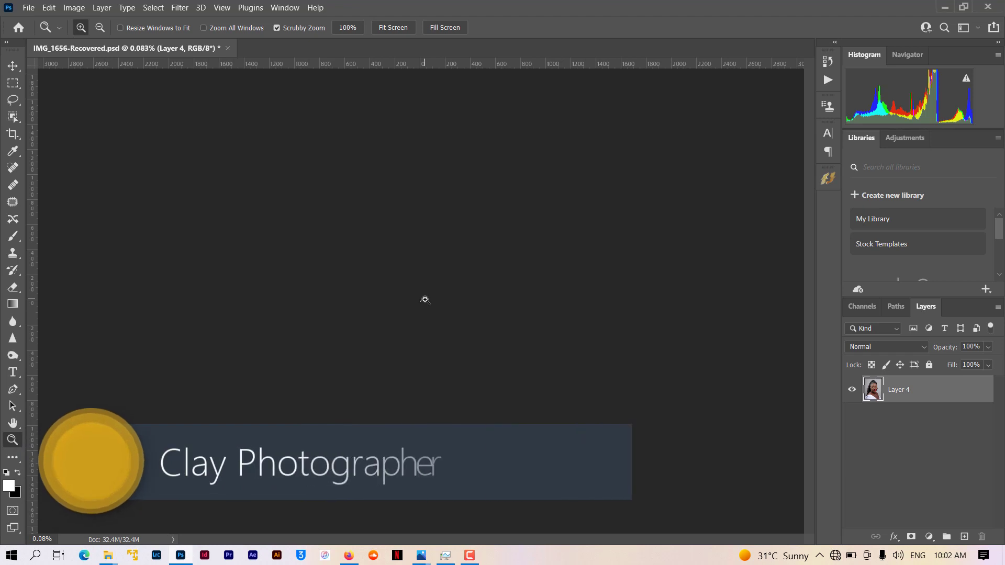
Step: Add a Curves adjustment layer brightened to input 104 and output 193, and invert its mask to black
{"action": "left_click", "coordinate": [425, 300]}
{"action": "left_click_drag", "start_coordinate": [425, 300], "coordinate": [425, 300]}
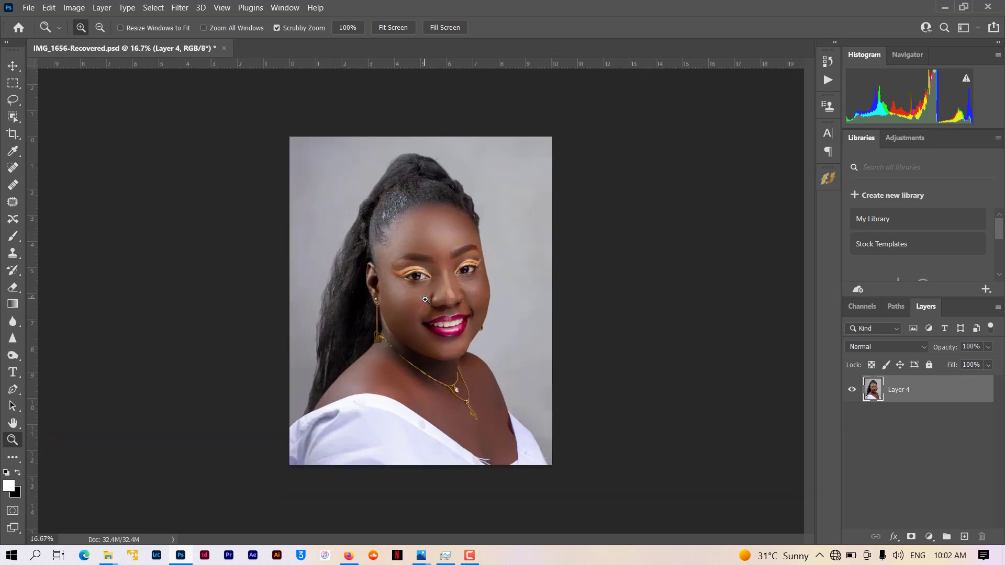
{"action": "left_click", "coordinate": [453, 273]}
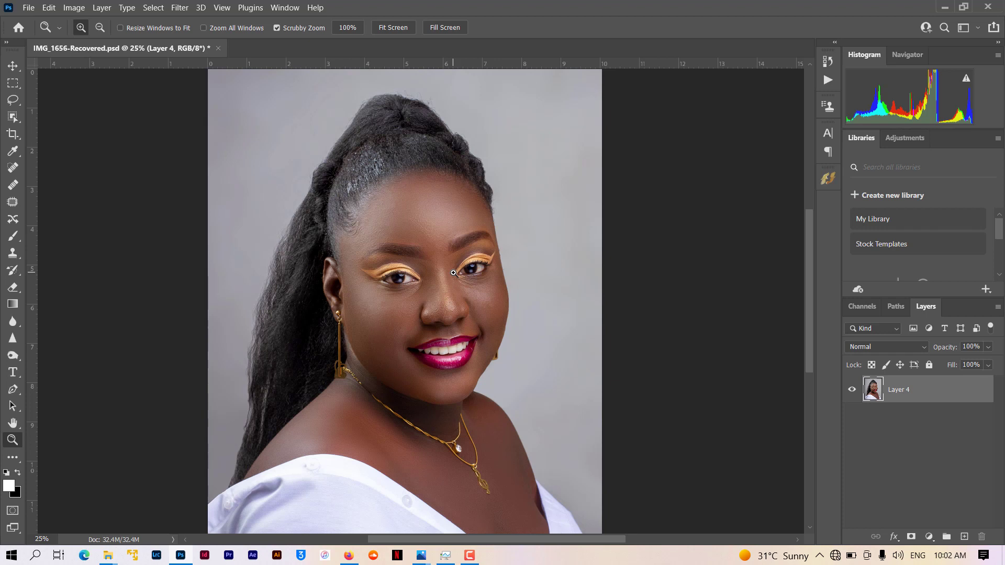
{"action": "left_click", "coordinate": [453, 273]}
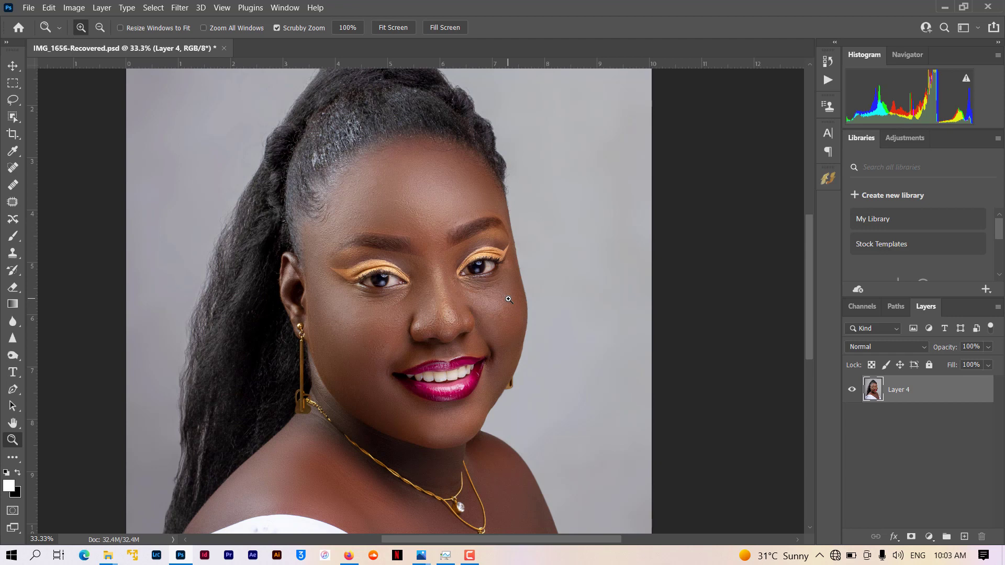
{"action": "left_click", "coordinate": [421, 301]}
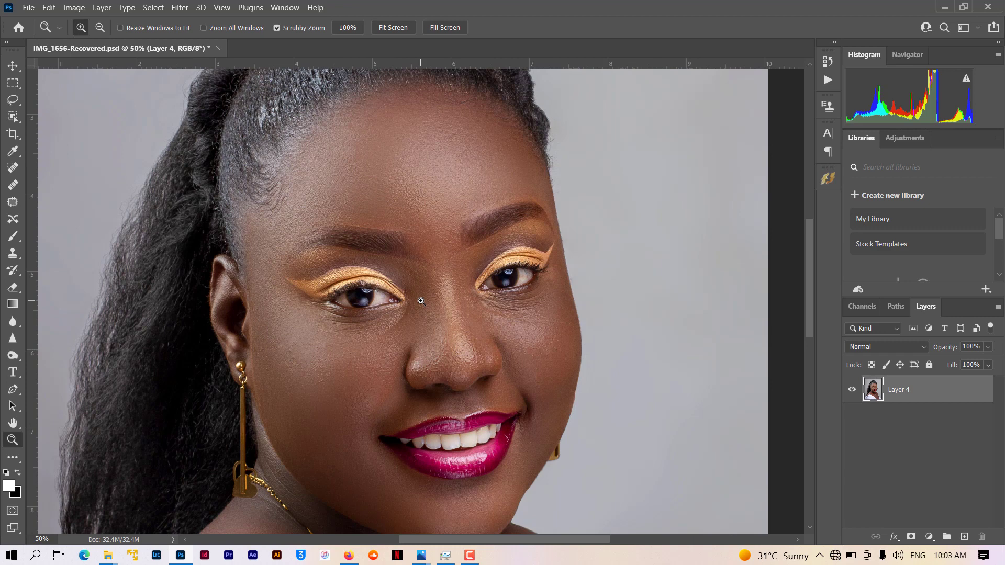
{"action": "left_click", "coordinate": [929, 538]}
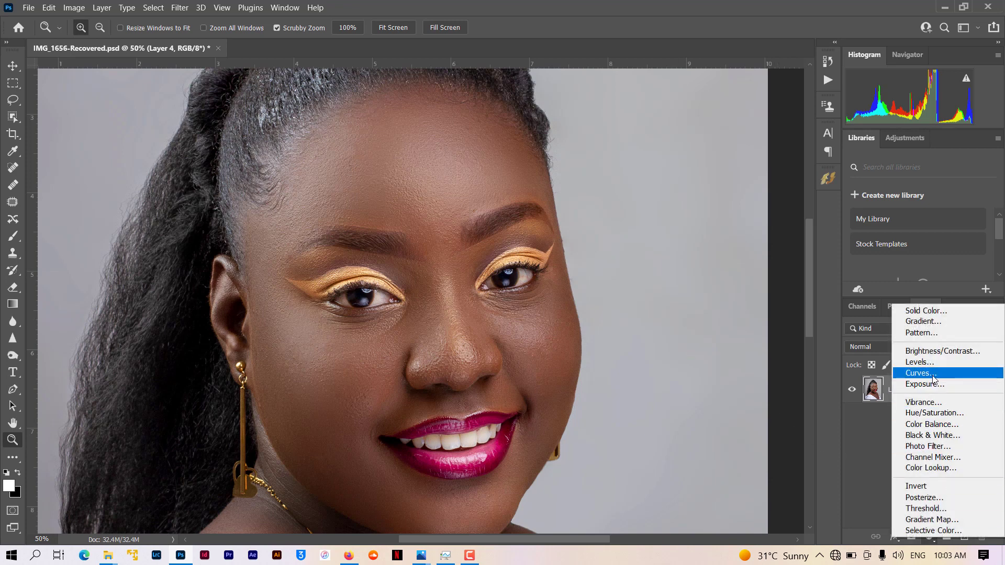
{"action": "left_click", "coordinate": [934, 373]}
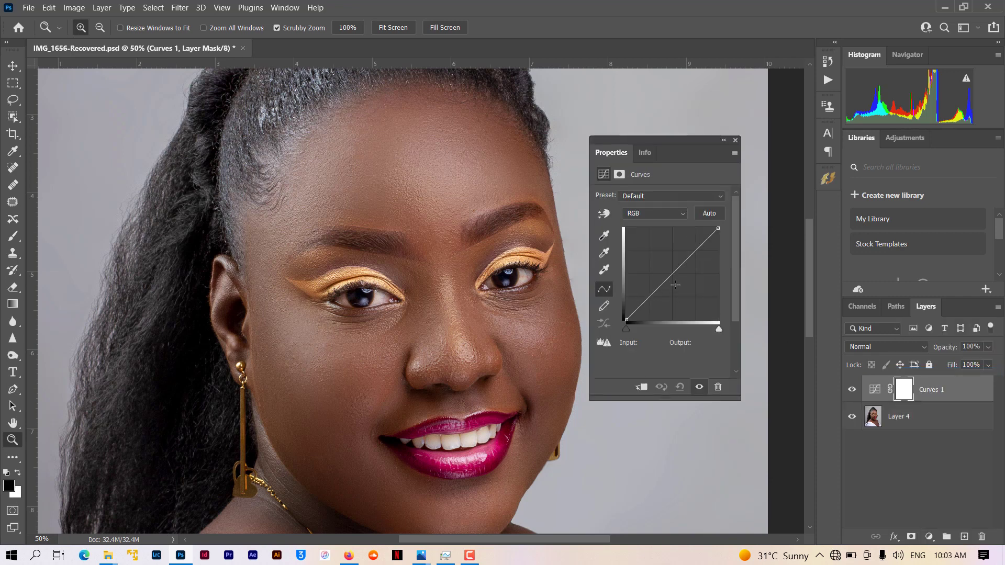
{"action": "left_click", "coordinate": [672, 272]}
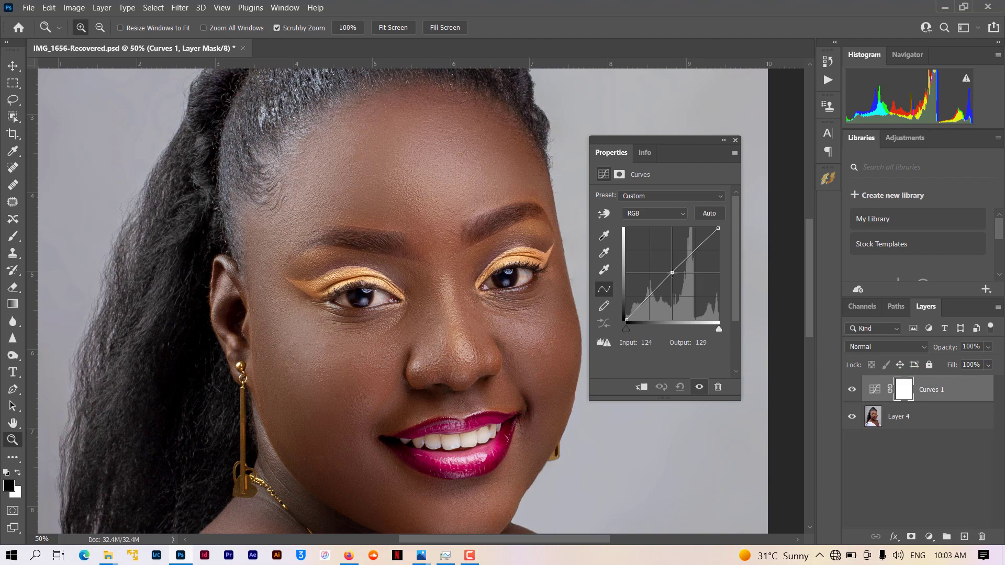
{"action": "left_click_drag", "start_coordinate": [672, 272], "coordinate": [664, 250]}
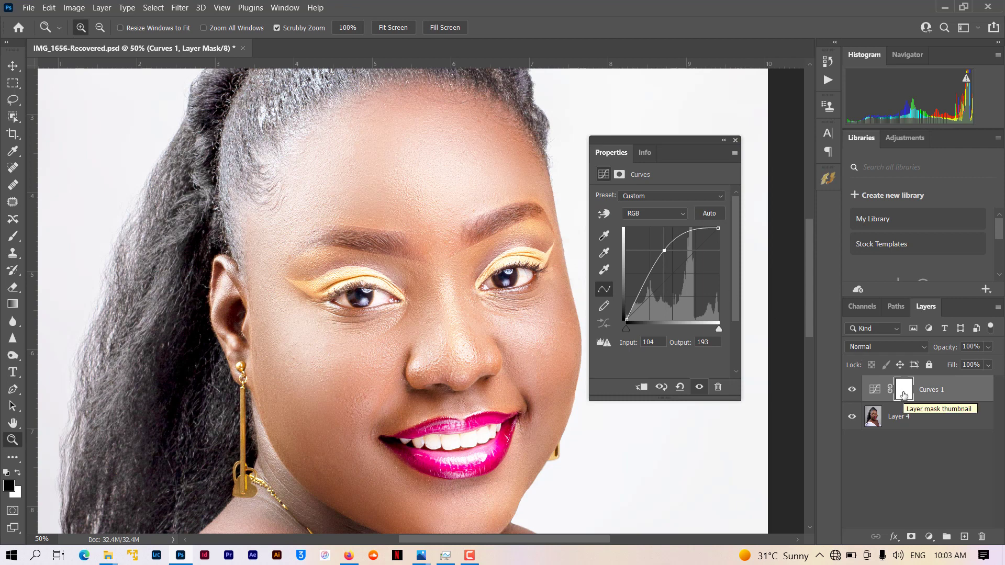
{"action": "key", "text": "ctrl+i"}
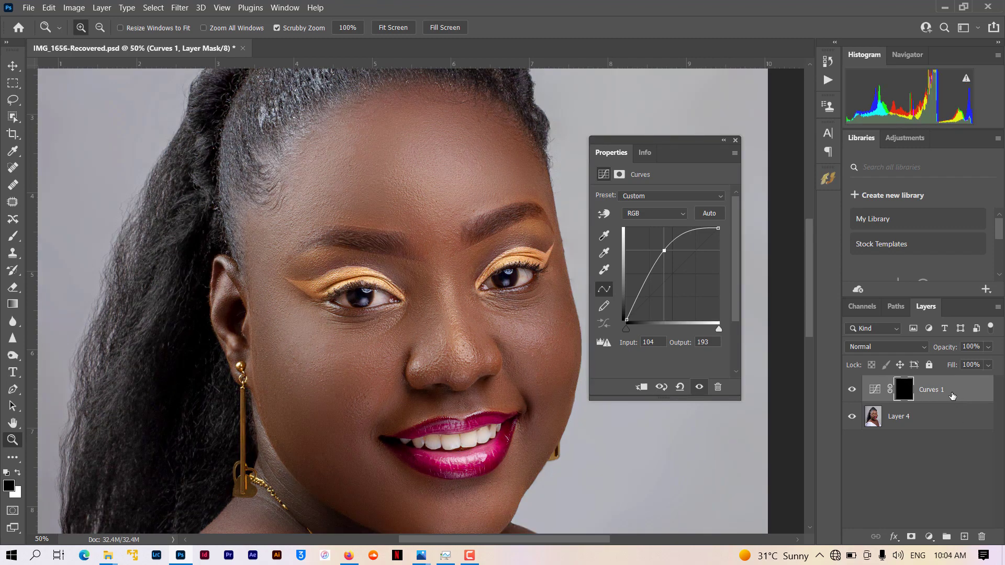
Step: Duplicate the Curves adjustment layer and darken the copy's curve to input 175 and output 62
{"action": "key", "text": "ctrl+j"}
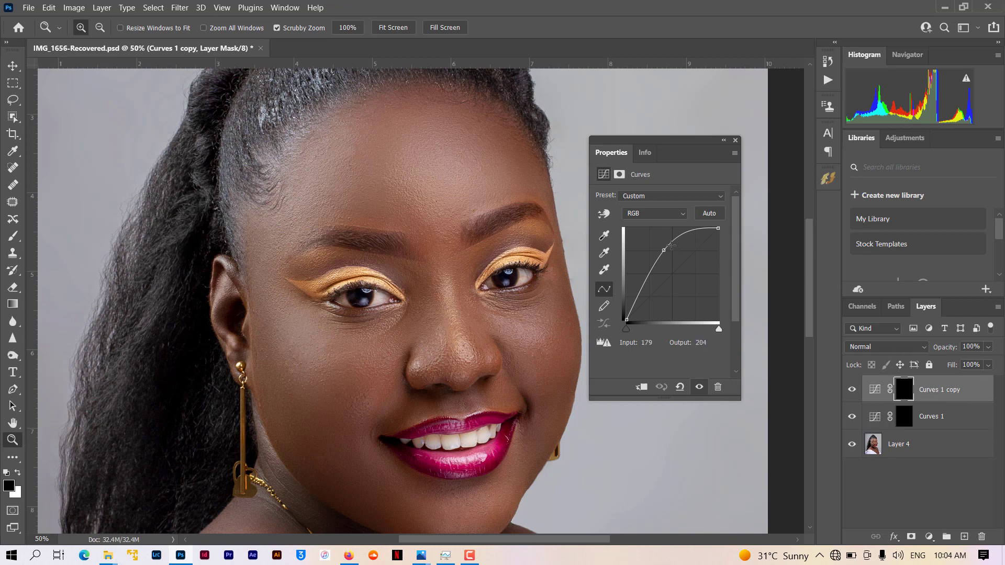
{"action": "left_click_drag", "start_coordinate": [664, 249], "coordinate": [690, 297]}
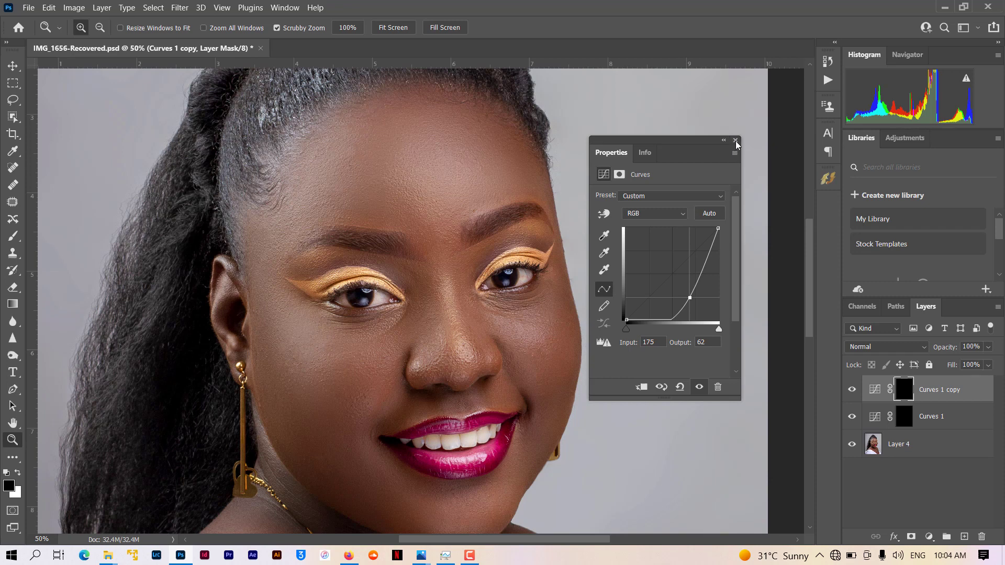
{"action": "left_click", "coordinate": [735, 141]}
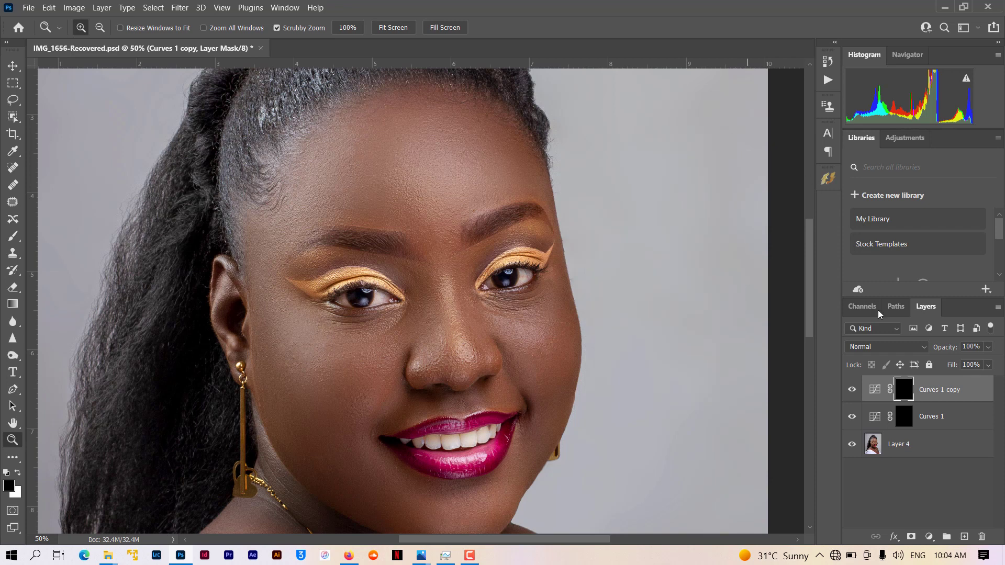
Step: Rename the darkening Curves layer as Burn and the brightening Curves layer as dodge
{"action": "double_click", "coordinate": [926, 391]}
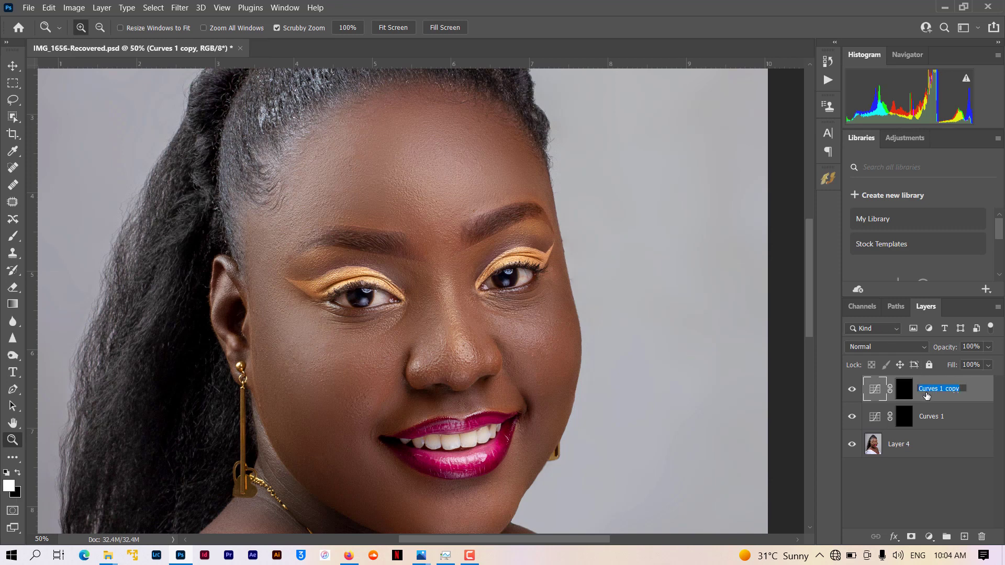
{"action": "type", "text": "Burn"}
{"action": "double_click", "coordinate": [933, 418]}
{"action": "type", "text": "dodge"}
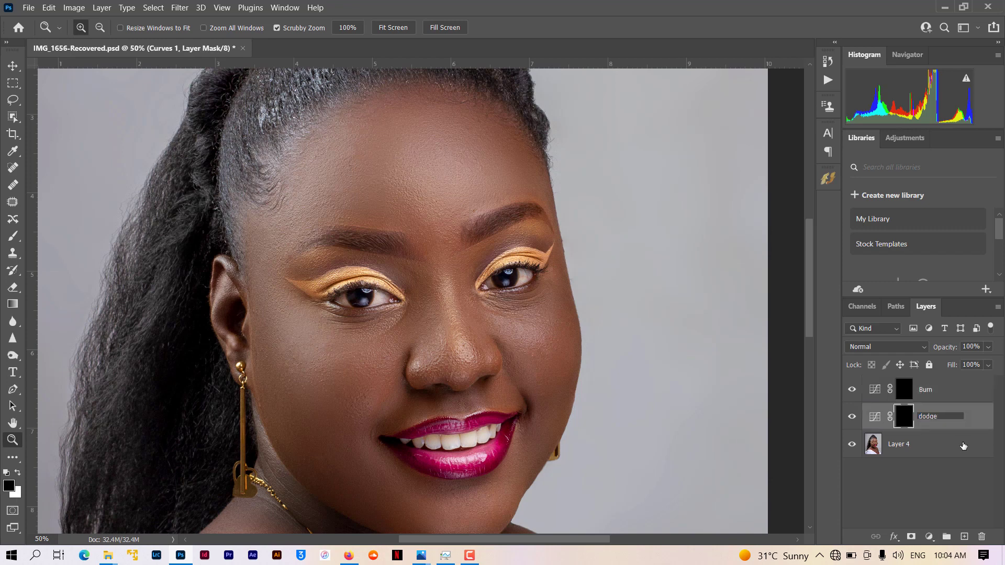
{"action": "left_click", "coordinate": [977, 418]}
{"action": "left_click", "coordinate": [978, 419]}
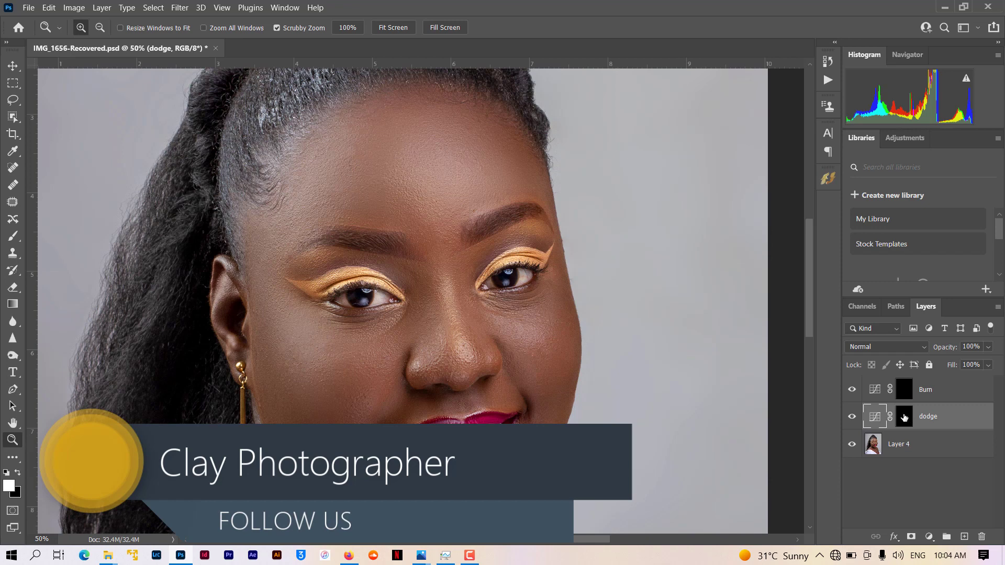
Step: Target the dodge layer's mask and choose the Hard Round Pressure Opacity brush for painting on it
{"action": "left_click", "coordinate": [903, 417]}
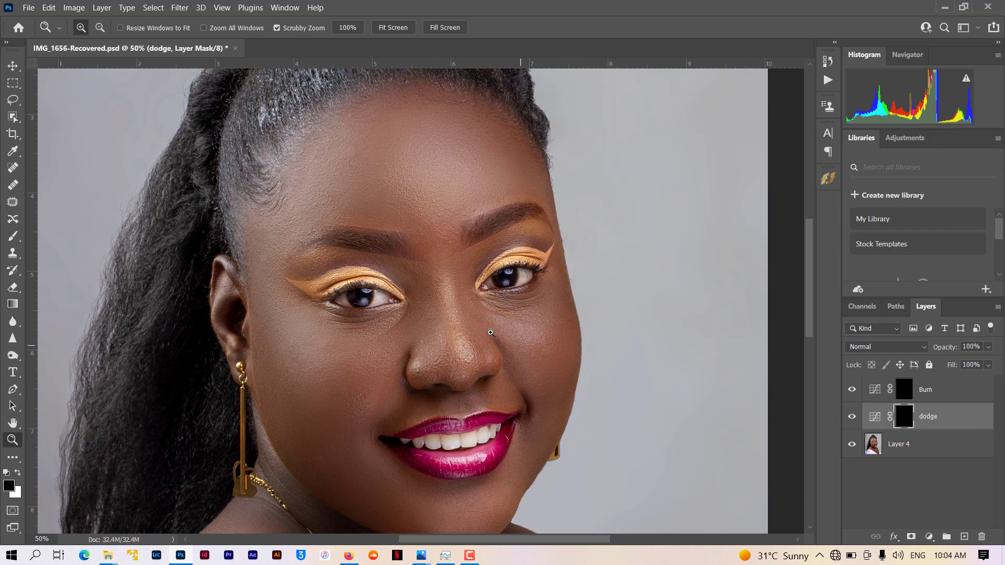
{"action": "left_click", "coordinate": [491, 333]}
{"action": "left_click", "coordinate": [490, 333]}
{"action": "scroll", "coordinate": [220, 319], "scroll_direction": "left", "scroll_amount": 1}
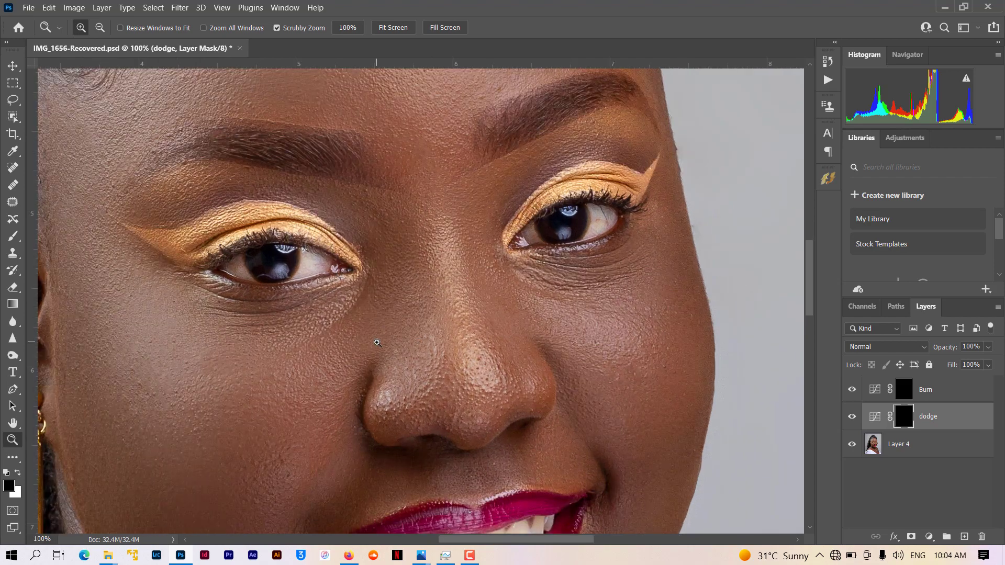
{"action": "left_click", "coordinate": [13, 237]}
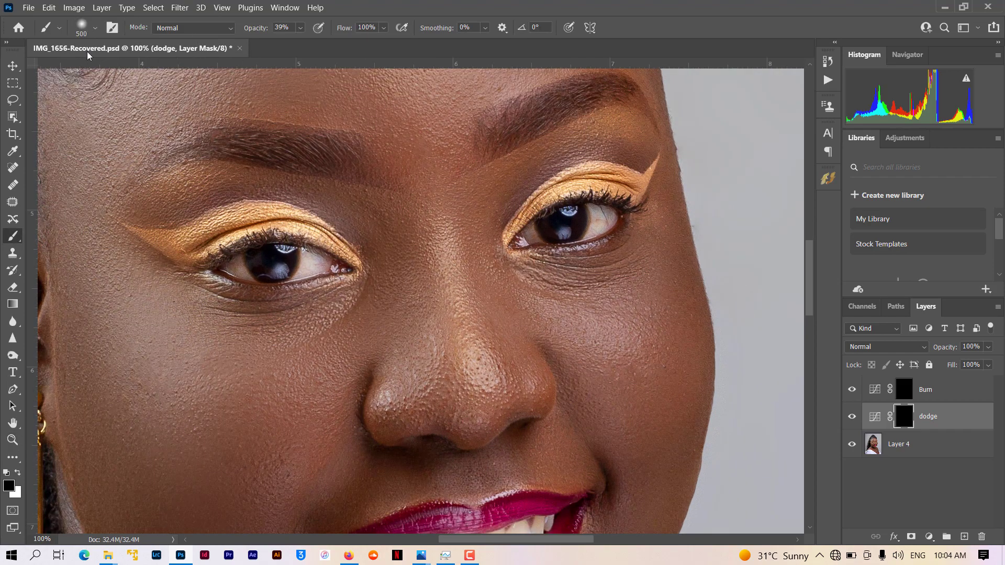
{"action": "left_click", "coordinate": [94, 29]}
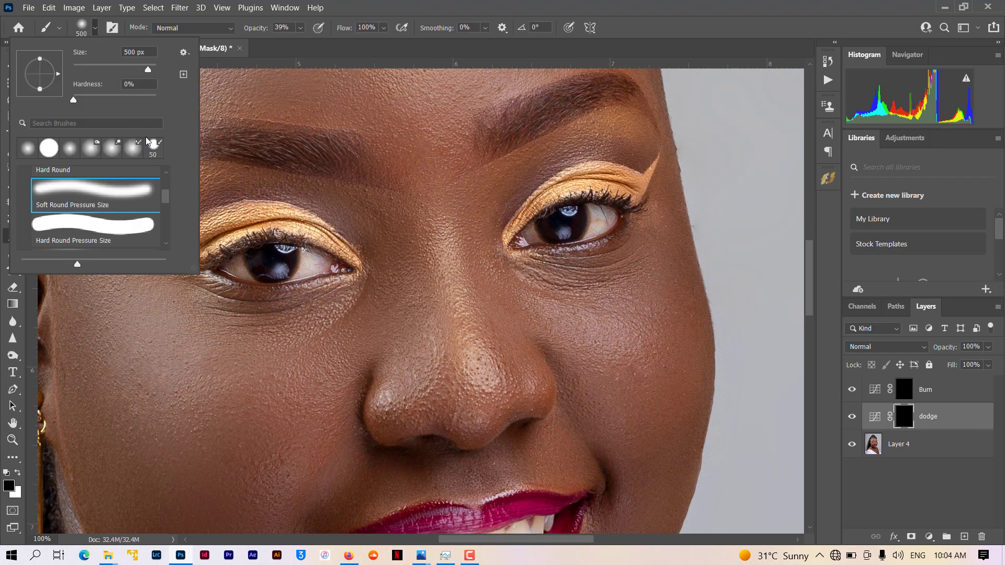
{"action": "scroll", "coordinate": [164, 202], "scroll_direction": "down", "scroll_amount": 3}
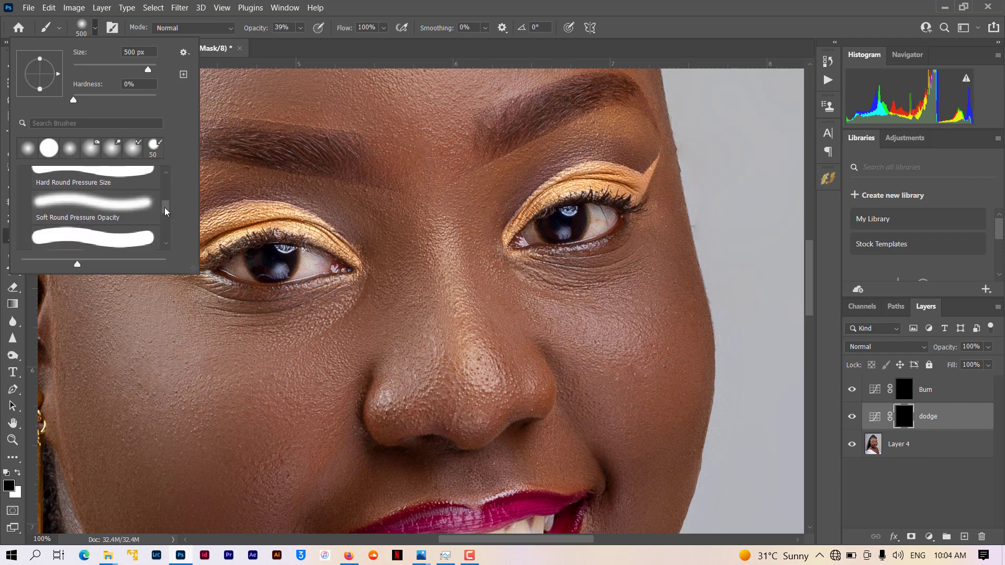
{"action": "left_click", "coordinate": [106, 229]}
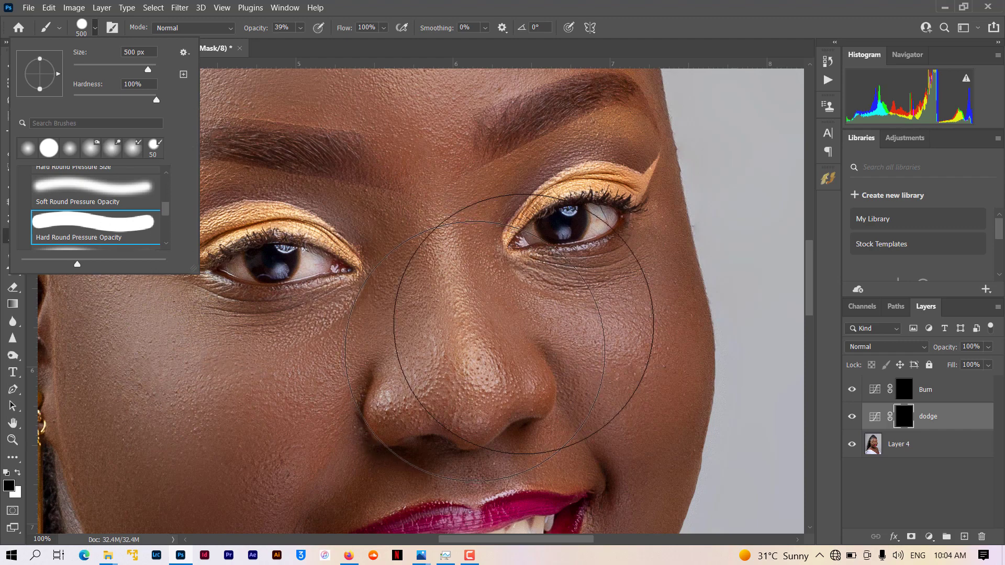
{"action": "left_click", "coordinate": [834, 333]}
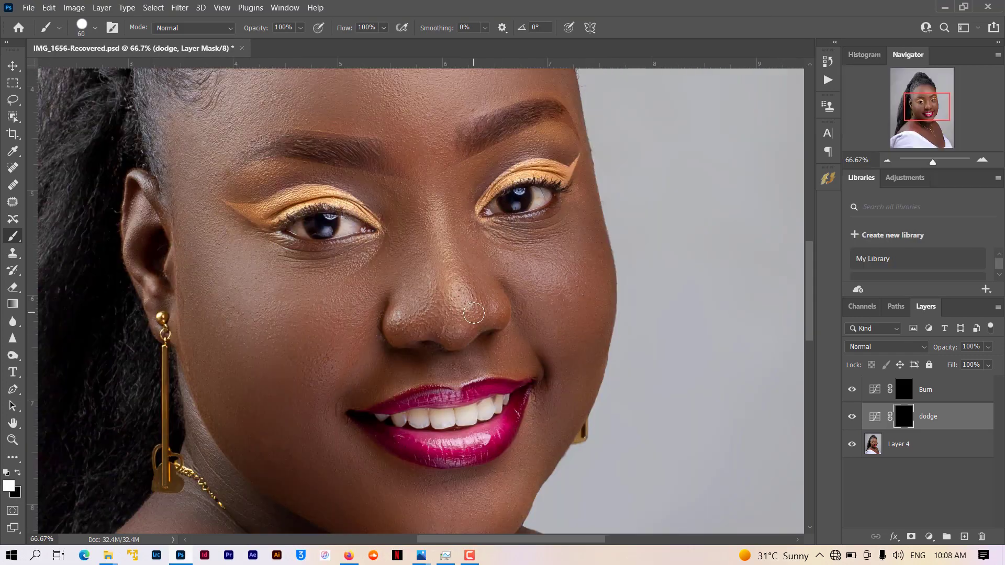
Step: Paint white highlights on the dodge mask over the nose tip, nose bridge and right cheekbone, using a 45 px brush on the cheek
{"action": "left_click", "coordinate": [460, 302]}
{"action": "left_click", "coordinate": [432, 199], "text": "shift"}
{"action": "key", "text": "ctrl+z"}
{"action": "left_click", "coordinate": [432, 199]}
{"action": "left_click_drag", "start_coordinate": [432, 199], "coordinate": [444, 256]}
{"action": "key", "text": "bracketleft"}
{"action": "key", "text": "bracketleft"}
{"action": "left_click_drag", "start_coordinate": [516, 268], "coordinate": [566, 284]}
{"action": "left_click_drag", "start_coordinate": [566, 284], "coordinate": [574, 250]}
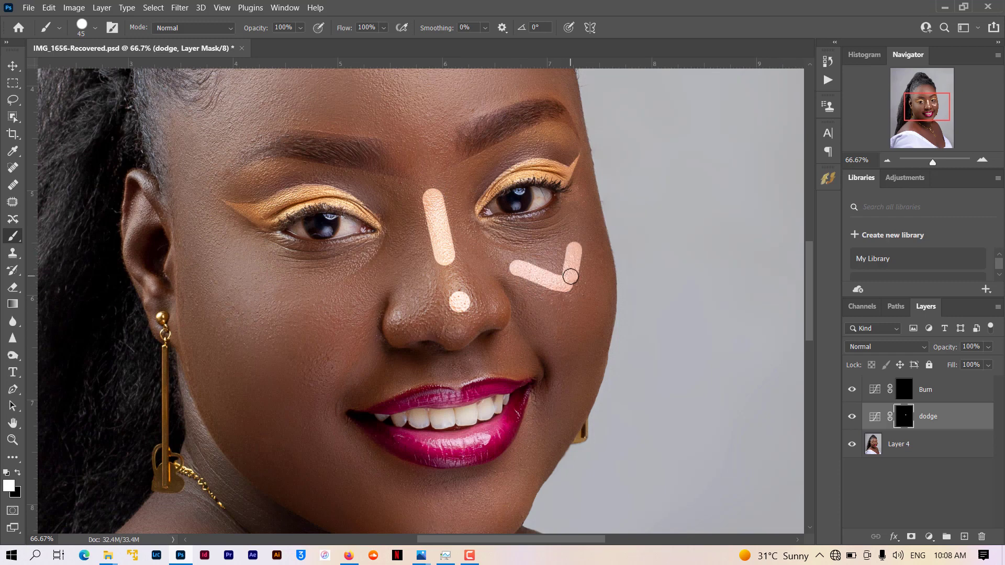
Step: Paint white dodge strokes along the left cheekbone, beside the nose and, with a 30 px brush, under the left eye
{"action": "left_click_drag", "start_coordinate": [203, 210], "coordinate": [236, 288]}
{"action": "left_click_drag", "start_coordinate": [366, 295], "coordinate": [344, 317]}
{"action": "key", "text": "bracketleft"}
{"action": "key", "text": "bracketleft"}
{"action": "key", "text": "bracketleft"}
{"action": "left_click_drag", "start_coordinate": [320, 273], "coordinate": [352, 262]}
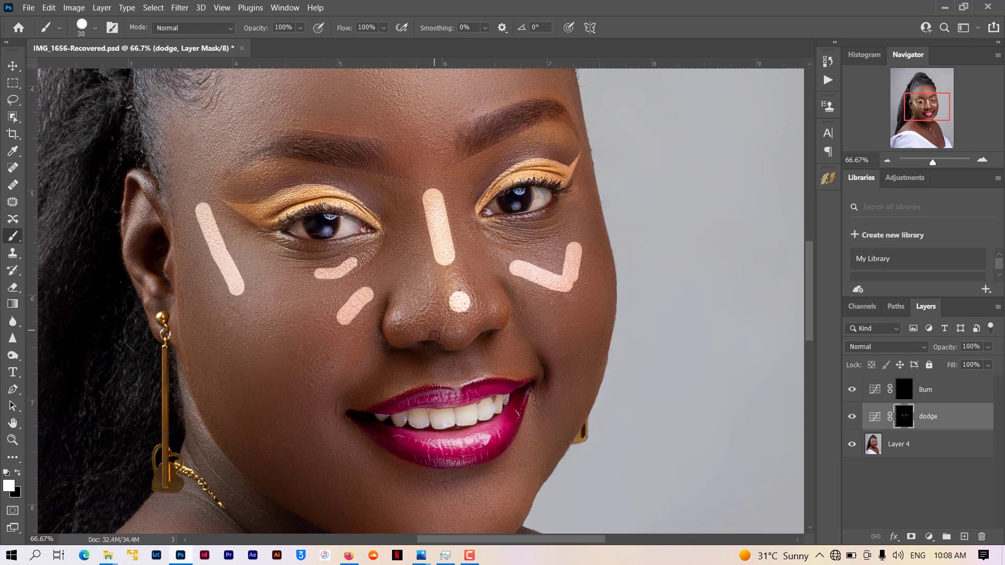
Step: Paint small 30 px dodge marks around the nose, on its left wing and above the upper lip
{"action": "left_click", "coordinate": [458, 332]}
{"action": "left_click_drag", "start_coordinate": [424, 286], "coordinate": [424, 301]}
{"action": "left_click", "coordinate": [496, 304]}
{"action": "left_click", "coordinate": [452, 278]}
{"action": "scroll", "coordinate": [431, 242], "scroll_direction": "up", "scroll_amount": 1}
{"action": "left_click", "coordinate": [399, 340]}
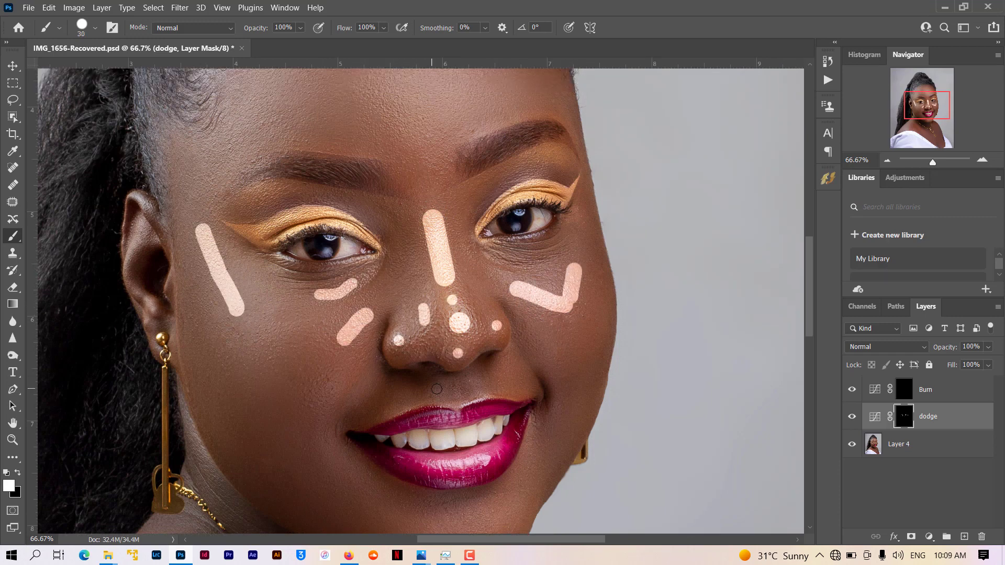
{"action": "left_click", "coordinate": [436, 390]}
{"action": "left_click", "coordinate": [460, 392]}
{"action": "left_click_drag", "start_coordinate": [470, 380], "coordinate": [479, 392]}
Step: Paint dodge strokes with a 70 px brush on the left side of the forehead and above the right eyebrow
{"action": "scroll", "coordinate": [337, 291], "scroll_direction": "up", "scroll_amount": 5}
{"action": "key", "text": "bracketright"}
{"action": "key", "text": "bracketright"}
{"action": "key", "text": "bracketright"}
{"action": "key", "text": "bracketright"}
{"action": "left_click_drag", "start_coordinate": [224, 188], "coordinate": [247, 251]}
{"action": "left_click_drag", "start_coordinate": [412, 189], "coordinate": [503, 185]}
{"action": "key", "text": "ctrl+minus"}
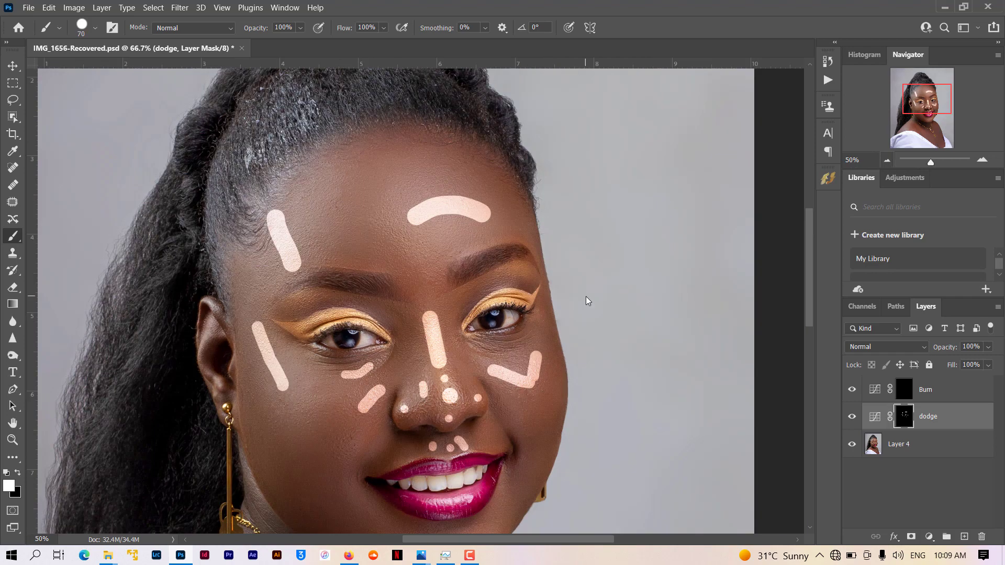
Step: Paint two dodge spots on the chin and a highlight stroke on the left shoulder
{"action": "scroll", "coordinate": [465, 400], "scroll_direction": "down", "scroll_amount": 4}
{"action": "left_click", "coordinate": [442, 416]}
{"action": "left_click", "coordinate": [429, 436]}
{"action": "scroll", "coordinate": [513, 430], "scroll_direction": "down", "scroll_amount": 5}
{"action": "left_click_drag", "start_coordinate": [157, 355], "coordinate": [209, 284]}
{"action": "scroll", "coordinate": [470, 382], "scroll_direction": "down", "scroll_amount": 2}
Step: Paint dodge strokes down the chest and across the neck with a 150 px brush, and mask back part of the neck in black
{"action": "key", "text": "bracketright"}
{"action": "key", "text": "bracketright"}
{"action": "key", "text": "bracketright"}
{"action": "key", "text": "bracketright"}
{"action": "key", "text": "bracketright"}
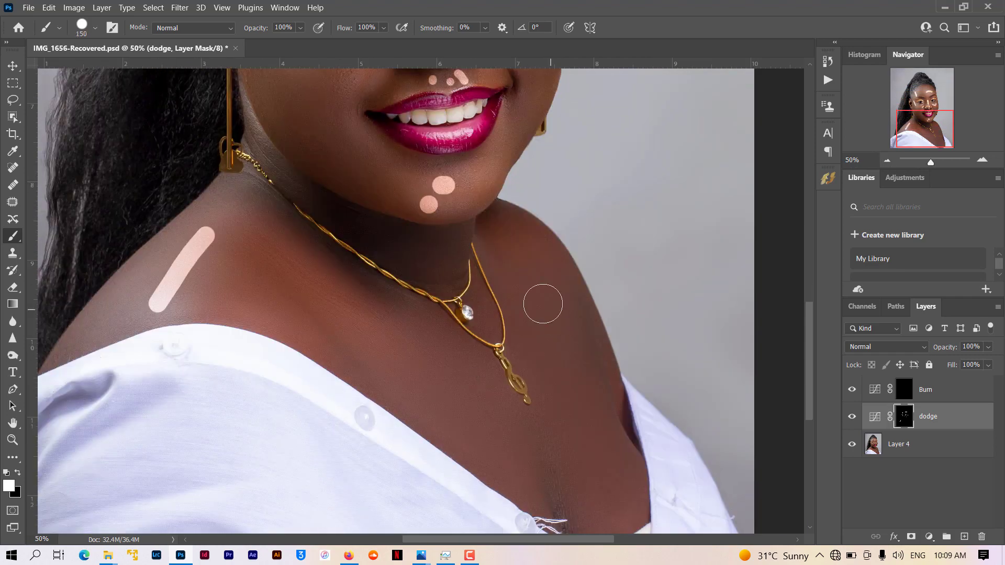
{"action": "left_click_drag", "start_coordinate": [543, 303], "coordinate": [585, 459]}
{"action": "left_click_drag", "start_coordinate": [307, 201], "coordinate": [378, 262]}
{"action": "key", "text": "x"}
{"action": "mouse_move", "coordinate": [486, 254]}
{"action": "left_mouse_down"}
{"action": "mouse_move", "coordinate": [465, 266]}
{"action": "mouse_move", "coordinate": [444, 250]}
{"action": "mouse_move", "coordinate": [435, 274]}
{"action": "left_mouse_up"}
Step: Paint additional white dodge marks on the left cheek with the brush reduced to 45 px
{"action": "key", "text": "x"}
{"action": "key", "text": "z"}
{"action": "right_click", "coordinate": [384, 273]}
{"action": "left_click", "coordinate": [410, 280]}
{"action": "left_click", "coordinate": [466, 216]}
{"action": "left_click", "coordinate": [466, 216]}
{"action": "left_click", "coordinate": [466, 217]}
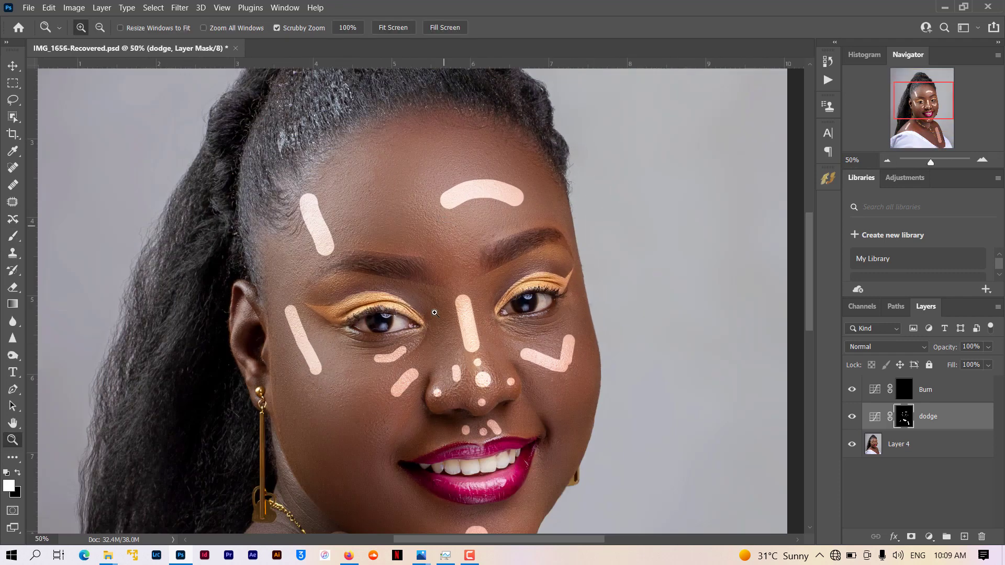
{"action": "scroll", "coordinate": [450, 293], "scroll_direction": "down", "scroll_amount": 4}
{"action": "key", "text": "b"}
{"action": "key", "text": "bracketleft"}
{"action": "key", "text": "bracketleft"}
{"action": "key", "text": "bracketleft"}
{"action": "key", "text": "bracketleft"}
{"action": "key", "text": "bracketleft"}
{"action": "key", "text": "bracketleft"}
{"action": "key", "text": "bracketleft"}
{"action": "key", "text": "bracketleft"}
{"action": "left_click_drag", "start_coordinate": [333, 270], "coordinate": [335, 289]}
{"action": "left_click", "coordinate": [374, 327]}
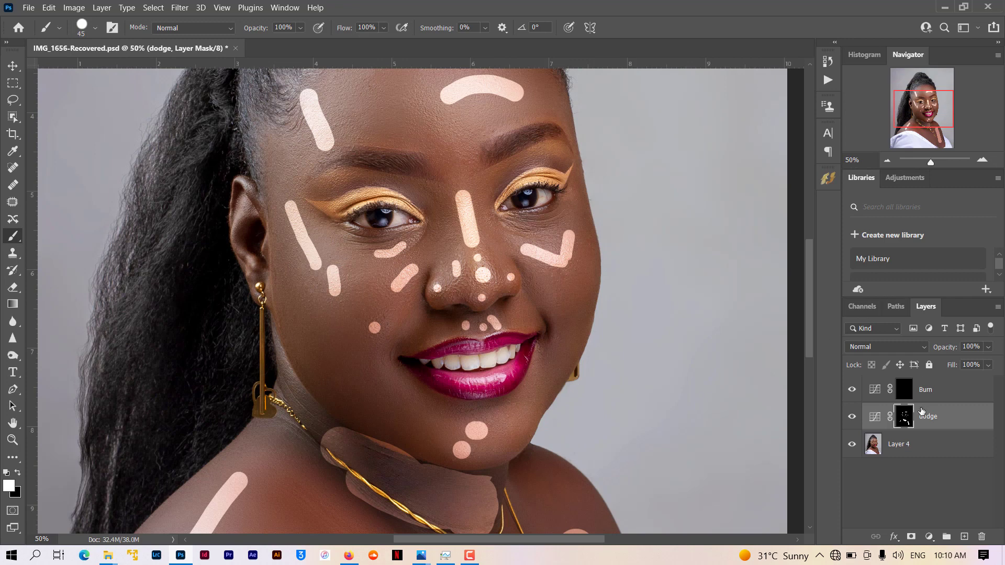
Step: On the Burn layer's mask, paint white contour strokes along the upper forehead and the outer edges of both cheeks
{"action": "left_click", "coordinate": [908, 397]}
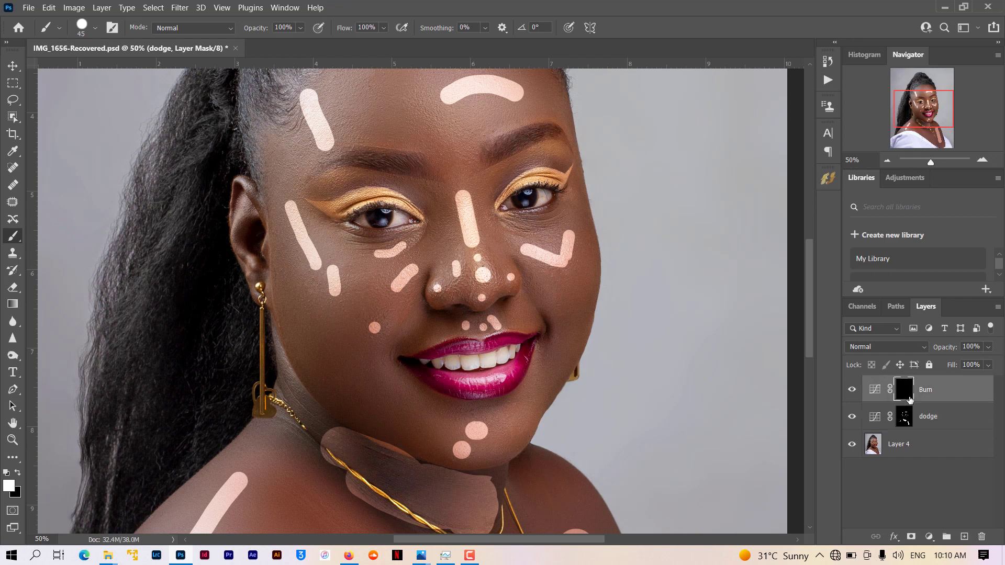
{"action": "scroll", "coordinate": [540, 216], "scroll_direction": "up", "scroll_amount": 4}
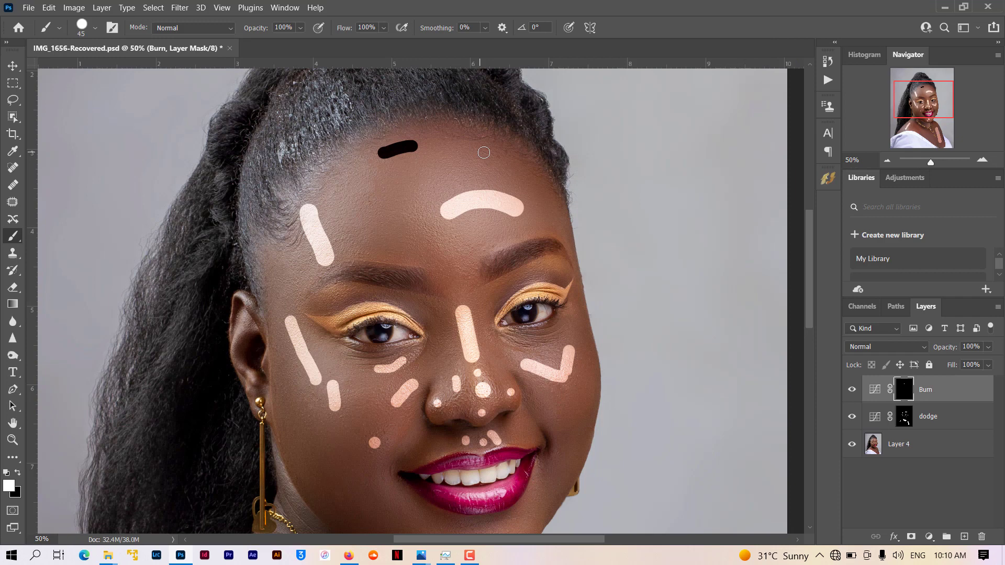
{"action": "left_click_drag", "start_coordinate": [484, 152], "coordinate": [534, 179]}
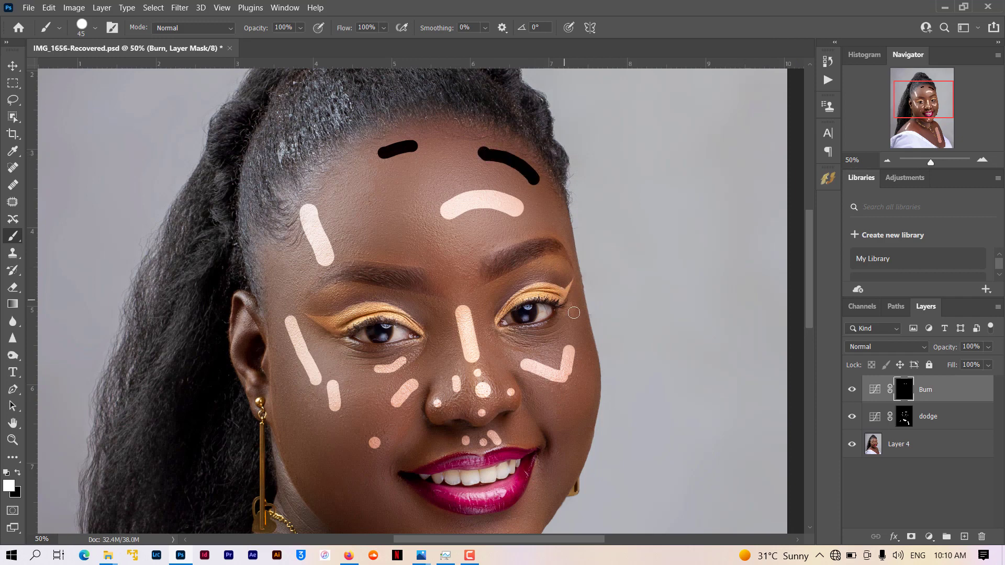
{"action": "left_click_drag", "start_coordinate": [574, 314], "coordinate": [589, 387]}
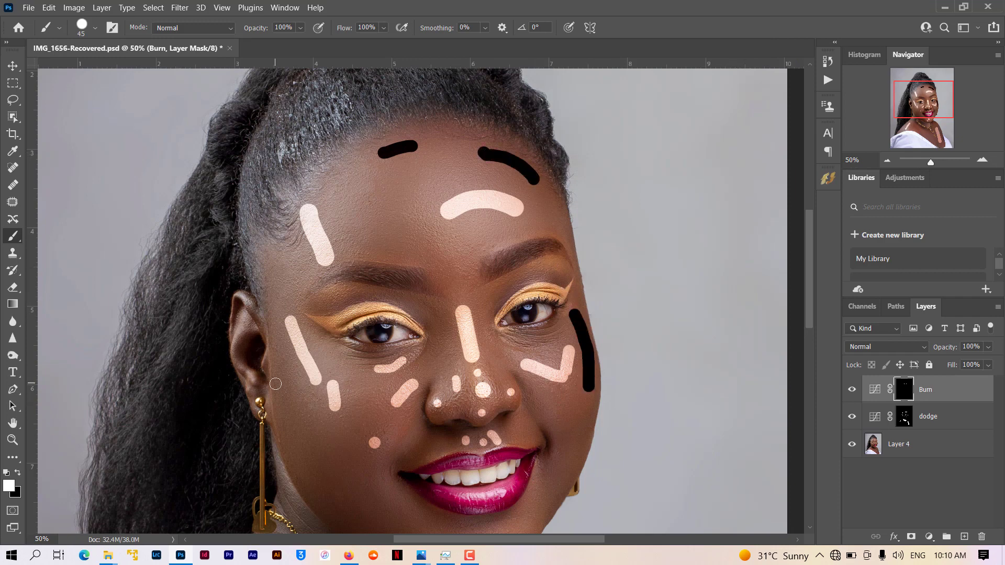
{"action": "left_click_drag", "start_coordinate": [288, 384], "coordinate": [341, 466]}
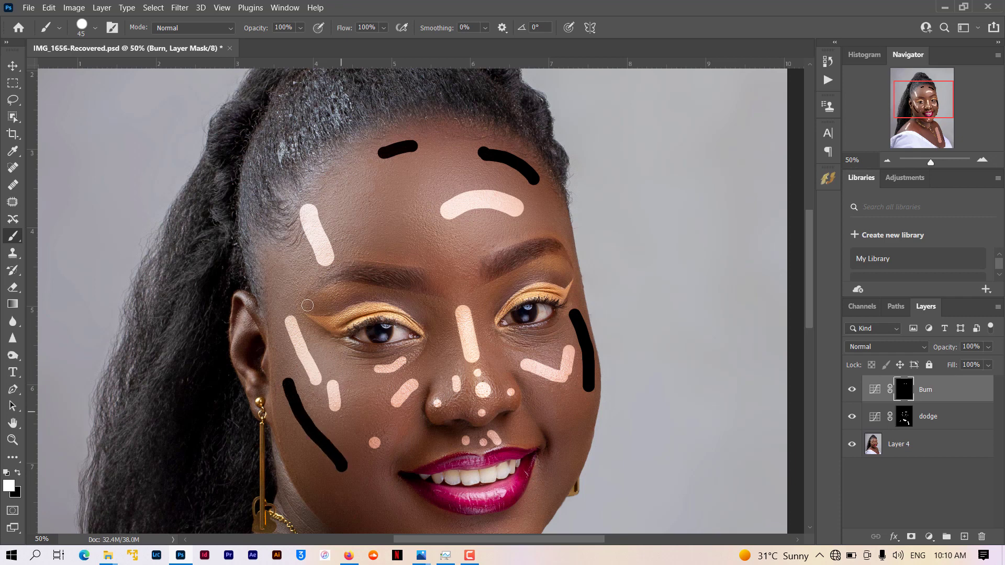
Step: Paint burn strokes on the left temple and beneath both eyes
{"action": "left_click_drag", "start_coordinate": [290, 267], "coordinate": [282, 289]}
{"action": "left_click_drag", "start_coordinate": [346, 349], "coordinate": [391, 355]}
{"action": "left_click_drag", "start_coordinate": [527, 336], "coordinate": [559, 327]}
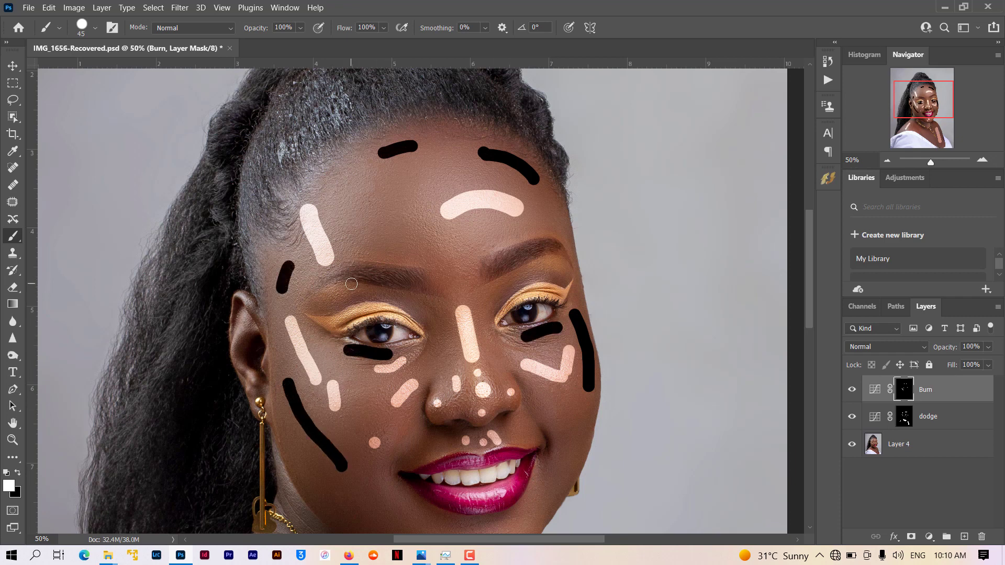
Step: Paint white burn strokes on the Burn mask beneath both eyebrows and down both sides of the nose
{"action": "left_click_drag", "start_coordinate": [349, 284], "coordinate": [418, 286]}
{"action": "left_click_drag", "start_coordinate": [479, 280], "coordinate": [556, 257]}
{"action": "scroll", "coordinate": [441, 264], "scroll_direction": "down", "scroll_amount": 3}
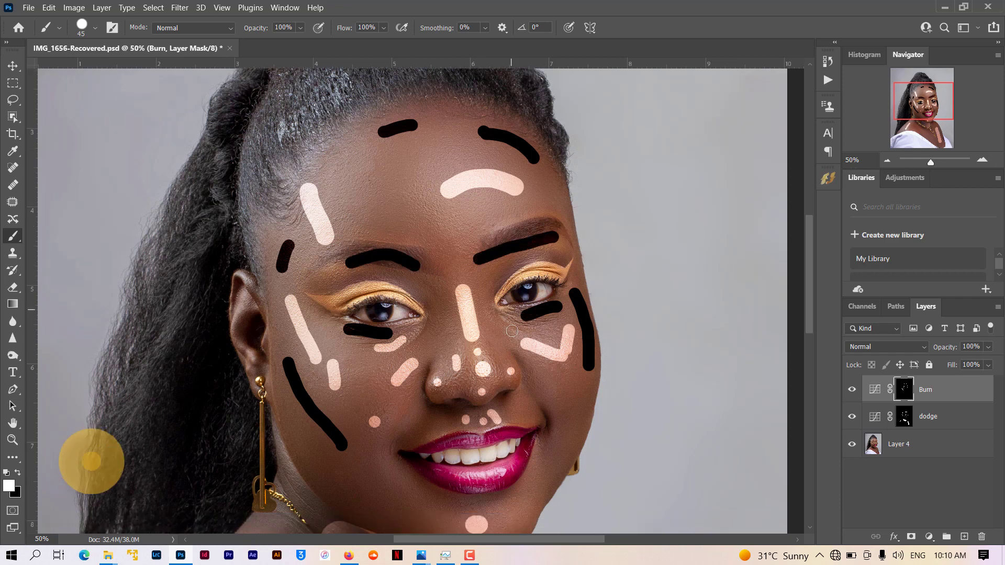
{"action": "left_click_drag", "start_coordinate": [442, 263], "coordinate": [441, 313]}
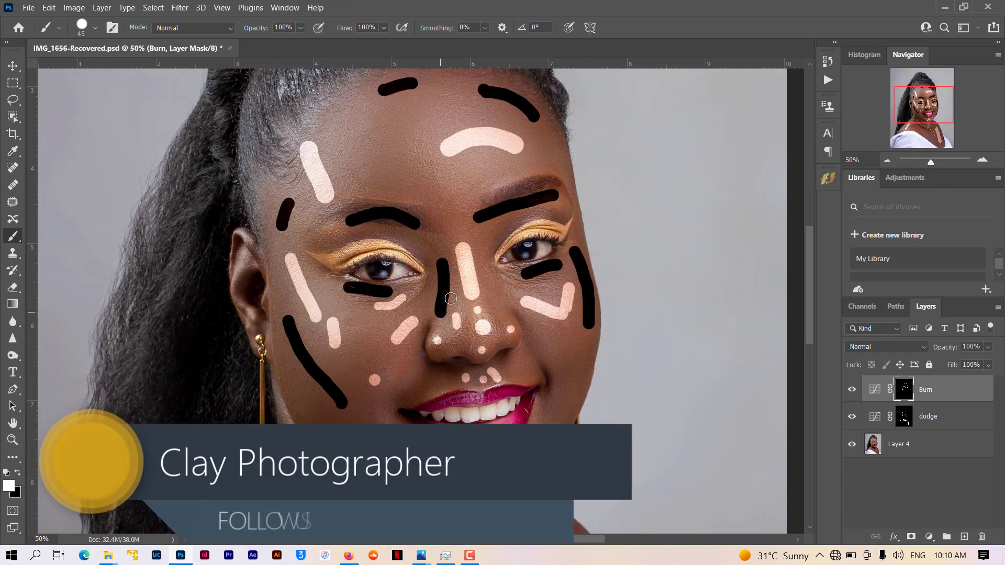
{"action": "left_click", "coordinate": [478, 253]}
{"action": "left_click_drag", "start_coordinate": [490, 291], "coordinate": [509, 310]}
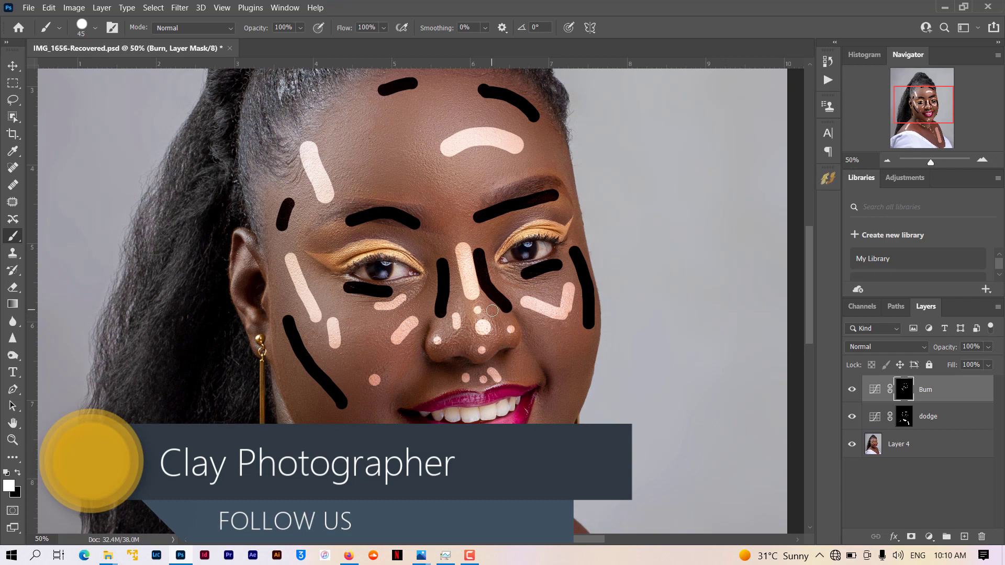
{"action": "left_click", "coordinate": [490, 311]}
{"action": "left_click", "coordinate": [436, 257]}
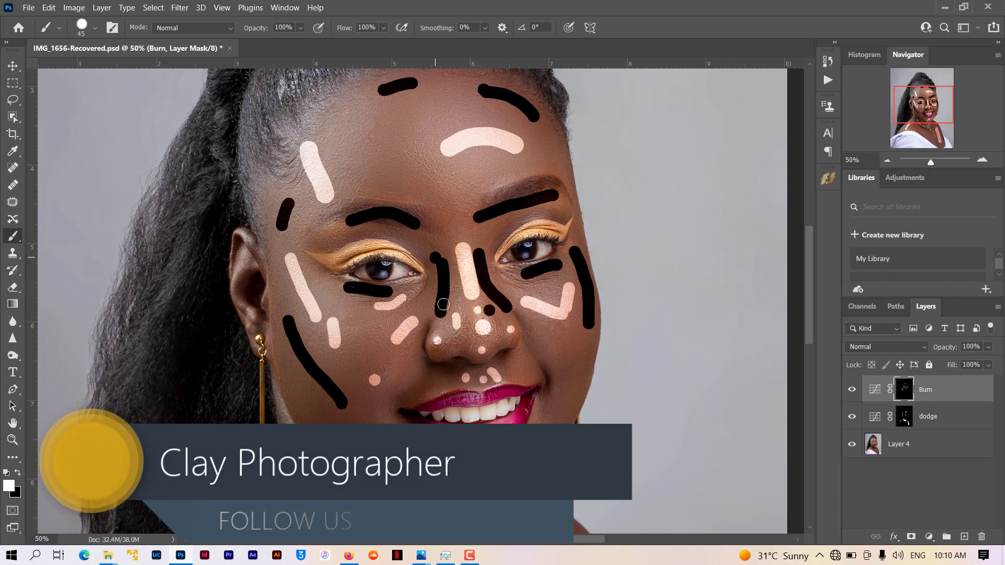
Step: Paint burn strokes along the jawline on both sides of the mouth and around the chin
{"action": "scroll", "coordinate": [483, 377], "scroll_direction": "down", "scroll_amount": 3}
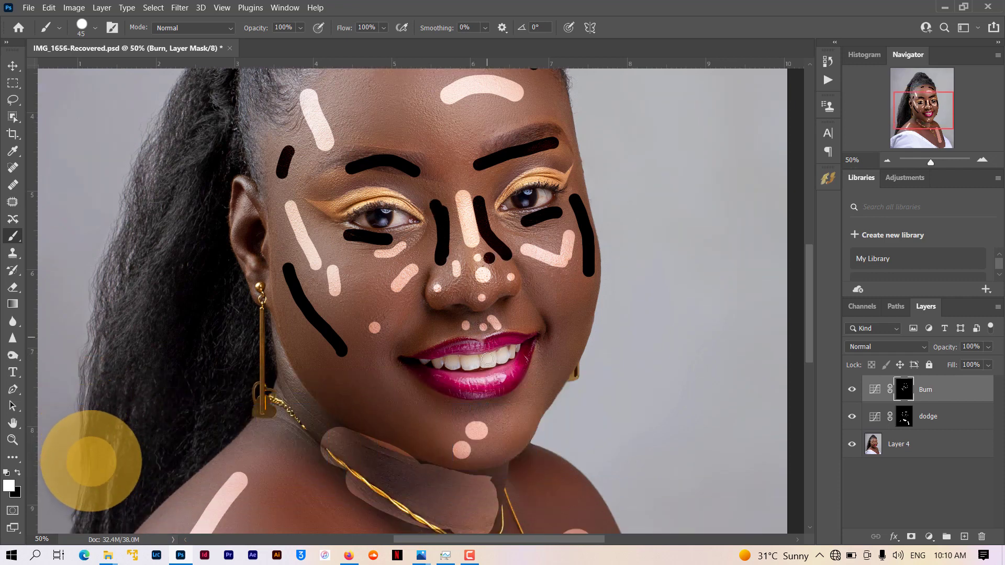
{"action": "left_click_drag", "start_coordinate": [361, 372], "coordinate": [411, 410]}
{"action": "left_click_drag", "start_coordinate": [568, 304], "coordinate": [533, 377]}
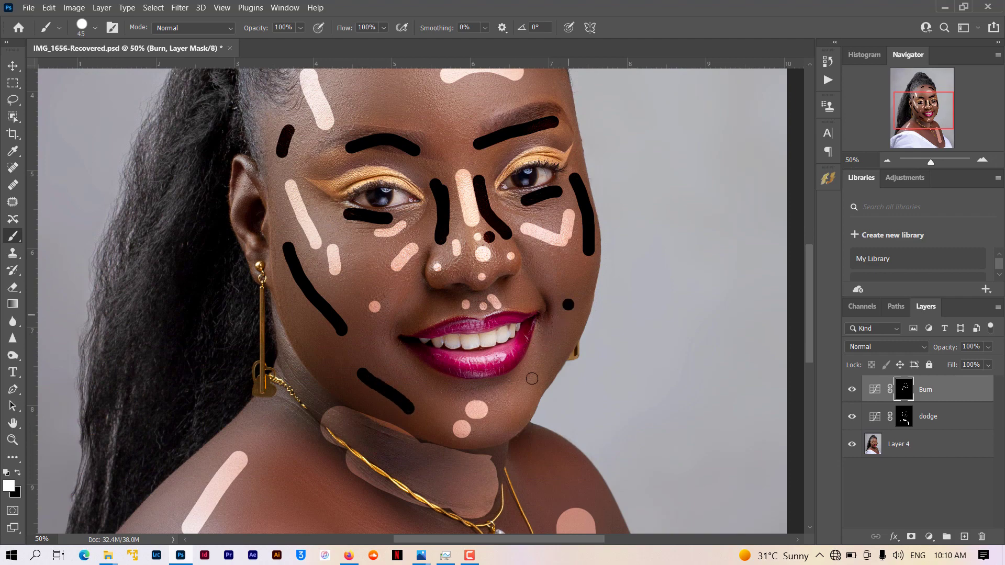
{"action": "left_click_drag", "start_coordinate": [516, 411], "coordinate": [482, 431]}
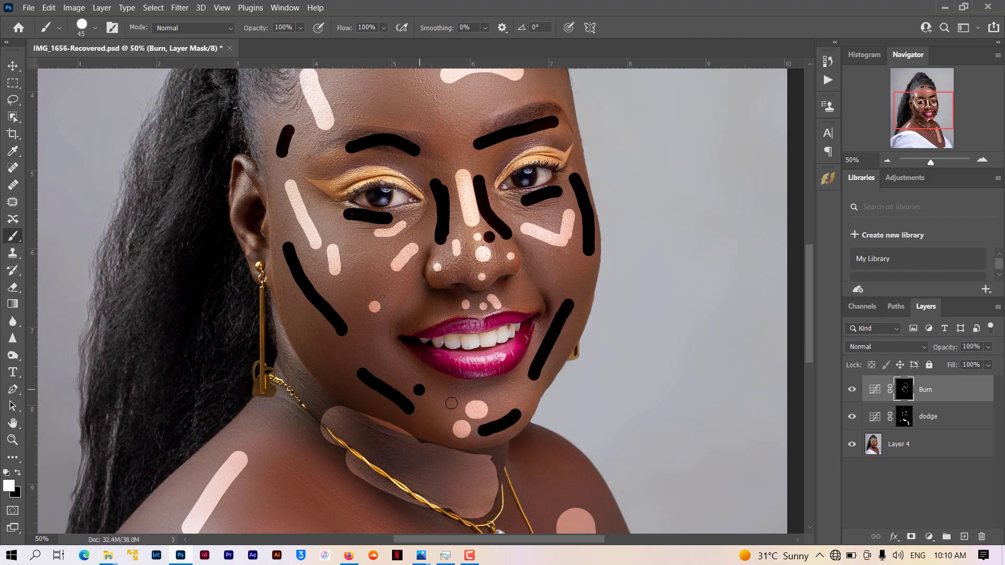
{"action": "left_click_drag", "start_coordinate": [419, 389], "coordinate": [450, 404]}
Step: Paint a short burn stroke on the left shoulder beside the dodge mark with a 150 px brush, redoing it once
{"action": "scroll", "coordinate": [451, 403], "scroll_direction": "down", "scroll_amount": 7}
{"action": "scroll", "coordinate": [451, 403], "scroll_direction": "down", "scroll_amount": 1}
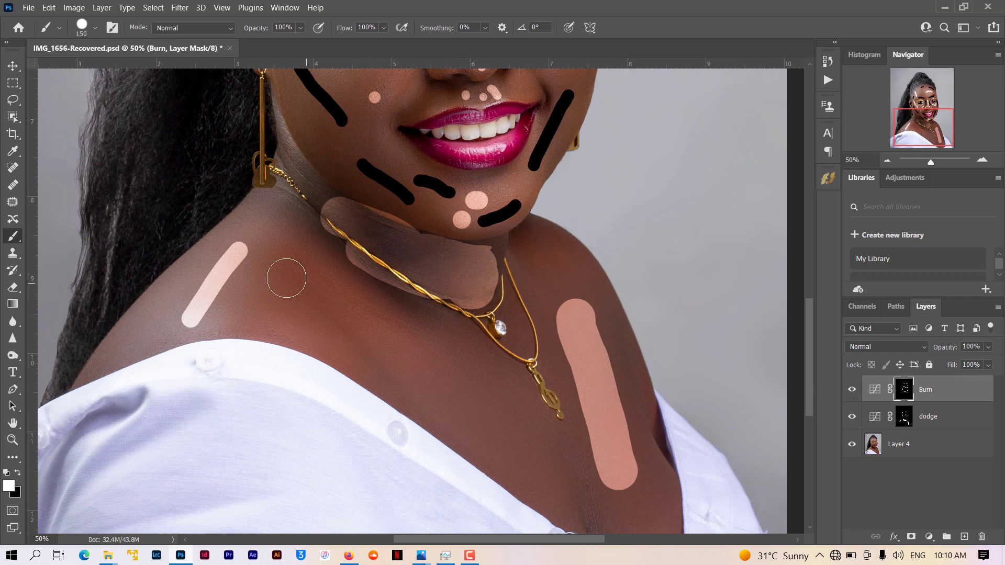
{"action": "left_click_drag", "start_coordinate": [260, 285], "coordinate": [277, 248]}
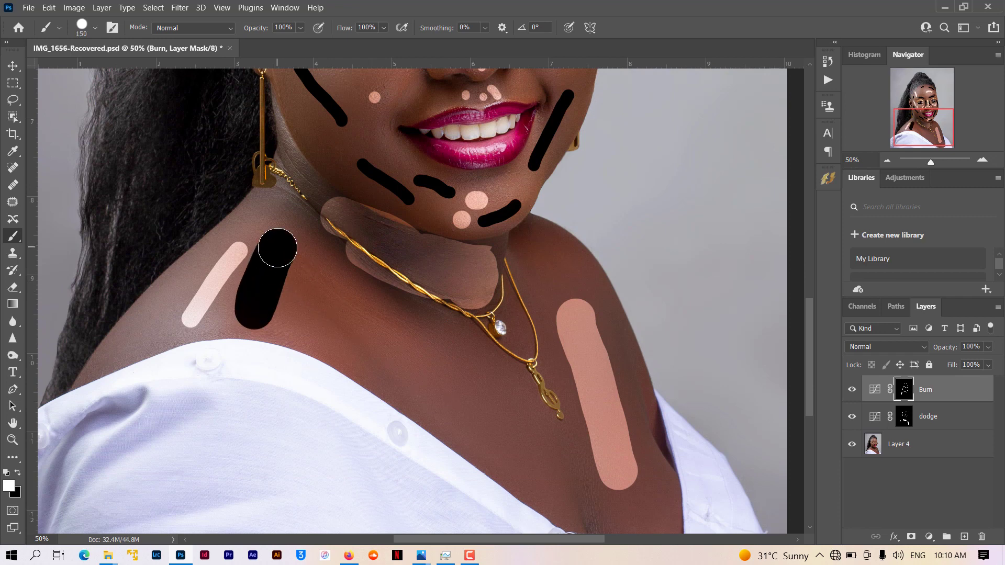
{"action": "key", "text": "ctrl+z"}
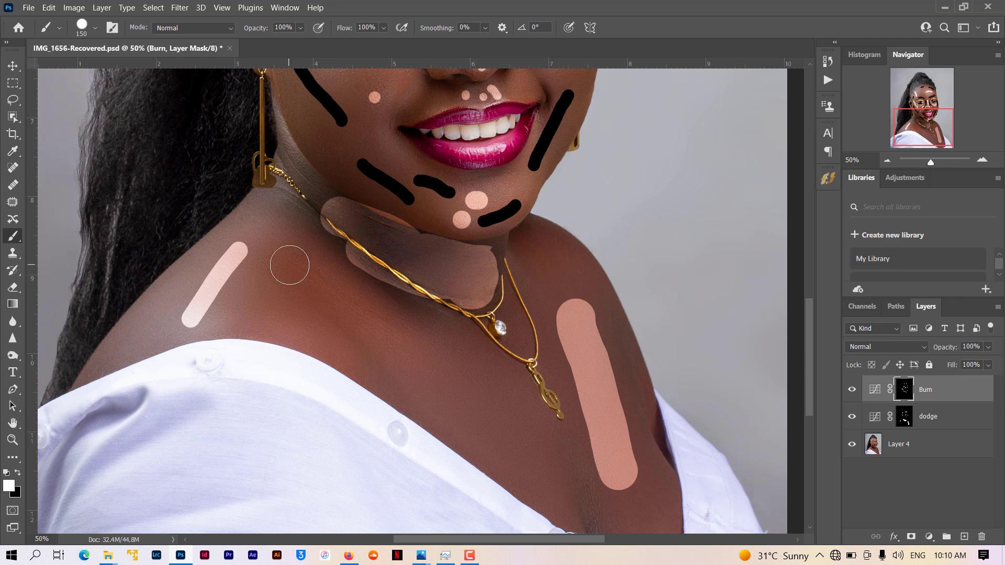
{"action": "left_click_drag", "start_coordinate": [288, 265], "coordinate": [289, 284]}
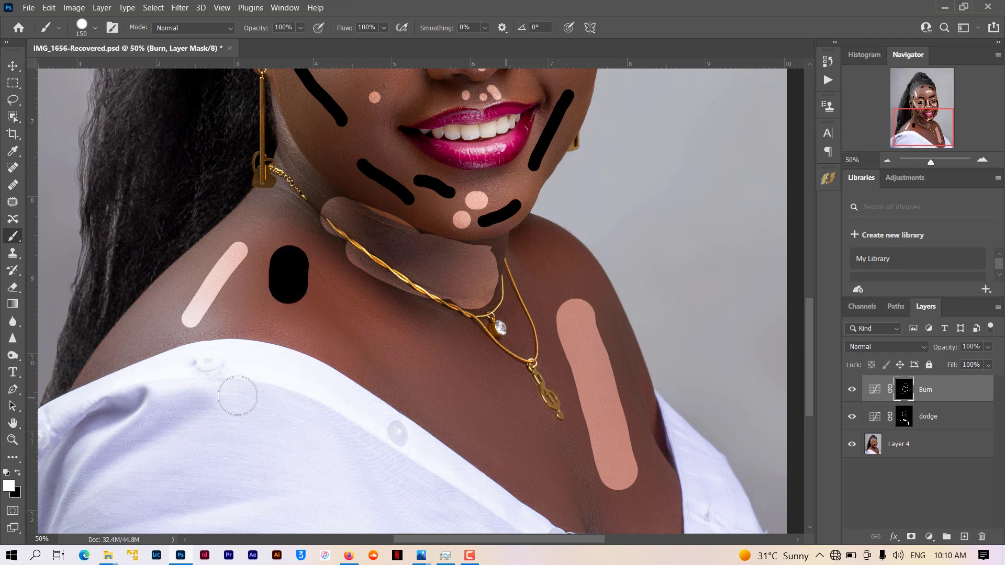
Step: Soften the burn strokes by feathering the Burn layer's mask to 118.8 px while viewing the whole portrait
{"action": "left_click", "coordinate": [12, 440]}
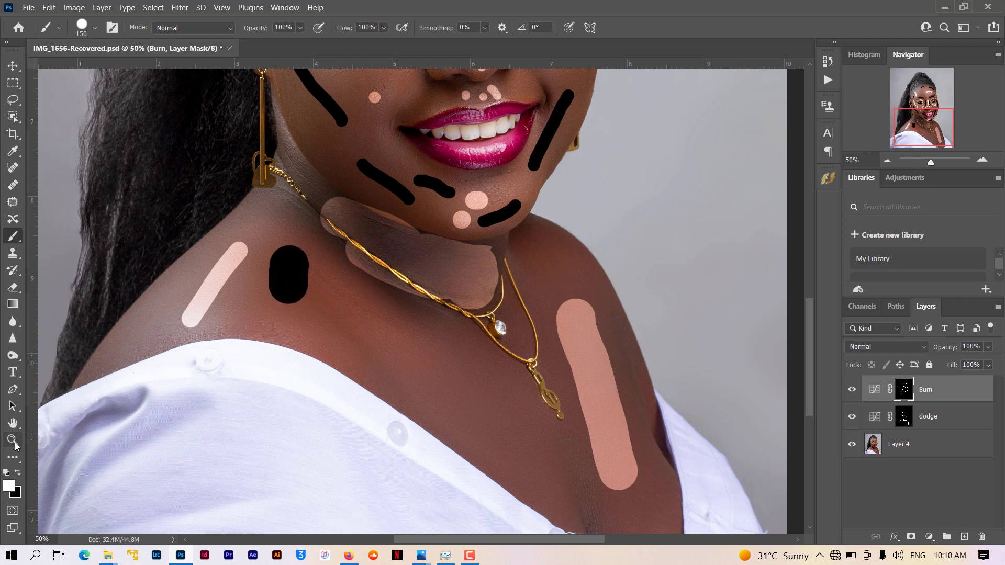
{"action": "right_click", "coordinate": [149, 382]}
{"action": "left_click", "coordinate": [168, 386]}
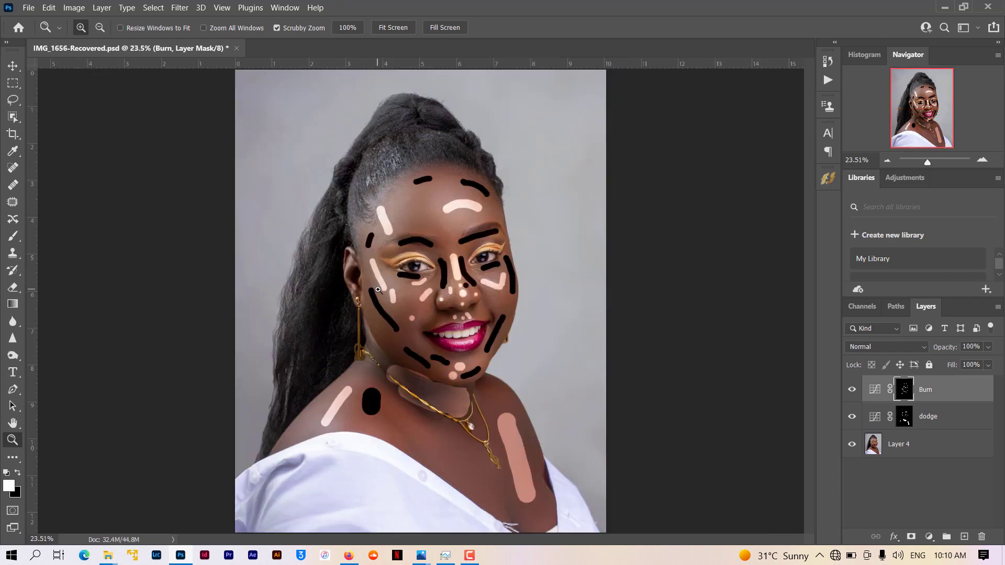
{"action": "left_click", "coordinate": [460, 260]}
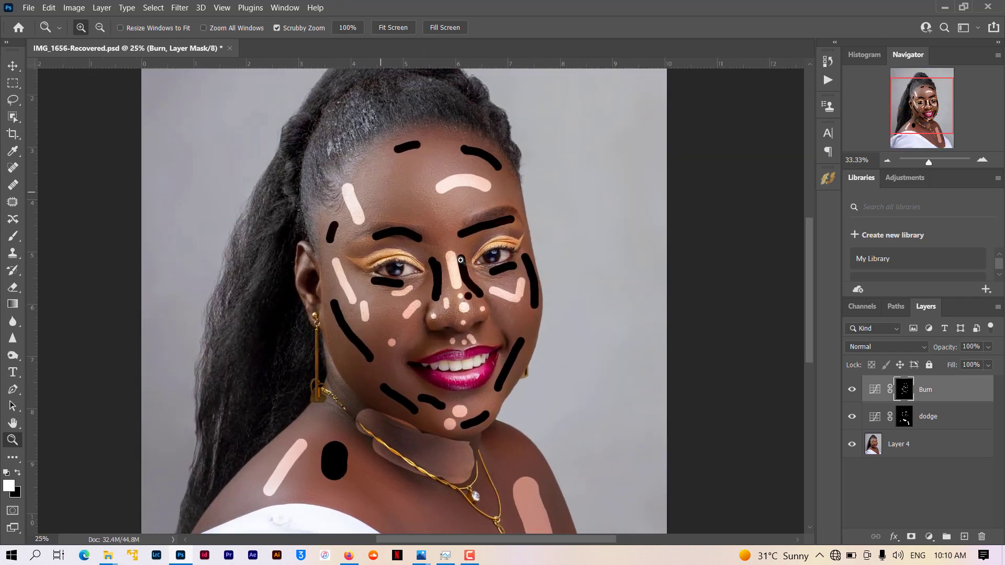
{"action": "right_click", "coordinate": [460, 260]}
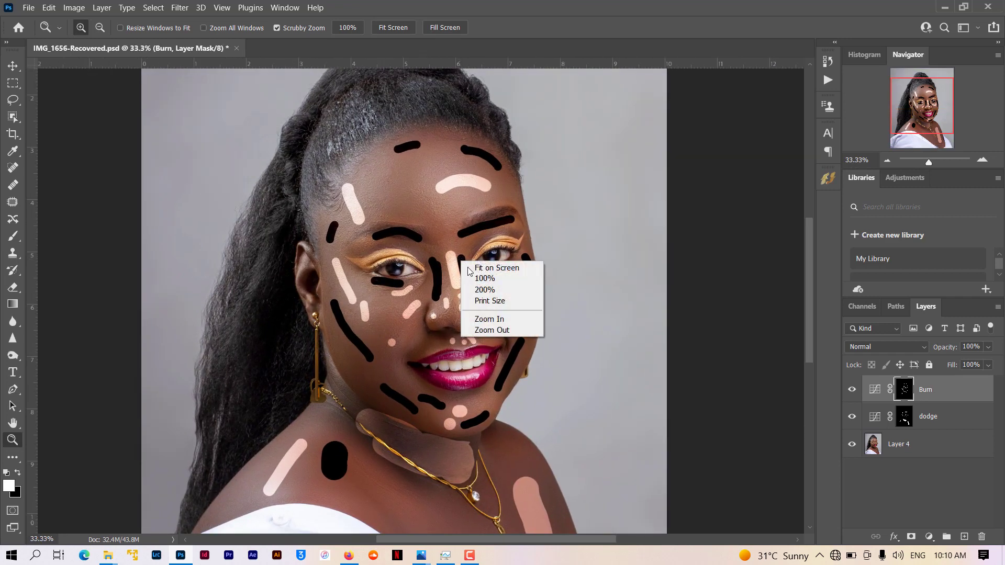
{"action": "left_click", "coordinate": [469, 267]}
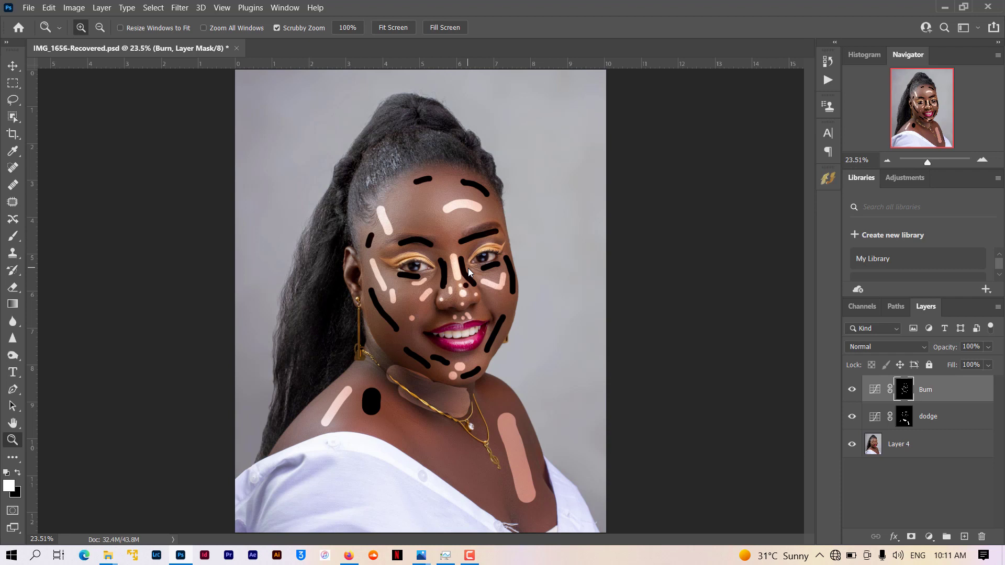
{"action": "double_click", "coordinate": [902, 391]}
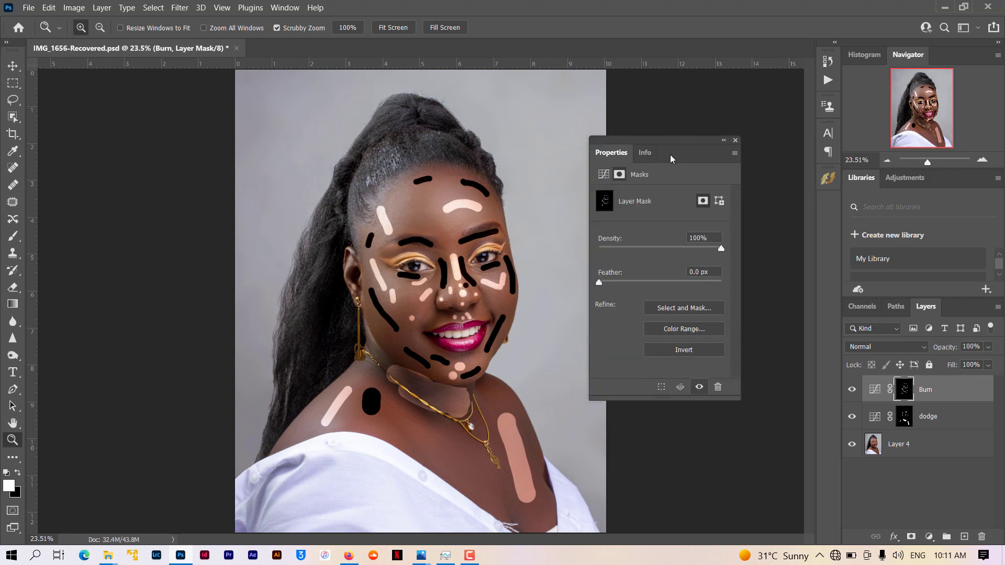
{"action": "left_click_drag", "start_coordinate": [676, 156], "coordinate": [712, 142]}
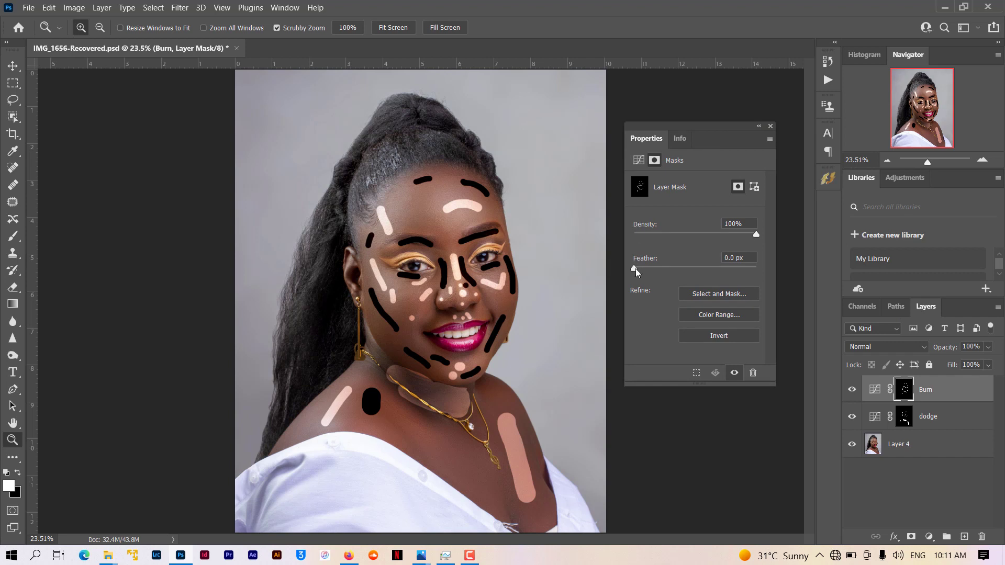
{"action": "left_click", "coordinate": [636, 268]}
{"action": "left_click_drag", "start_coordinate": [645, 269], "coordinate": [711, 266]}
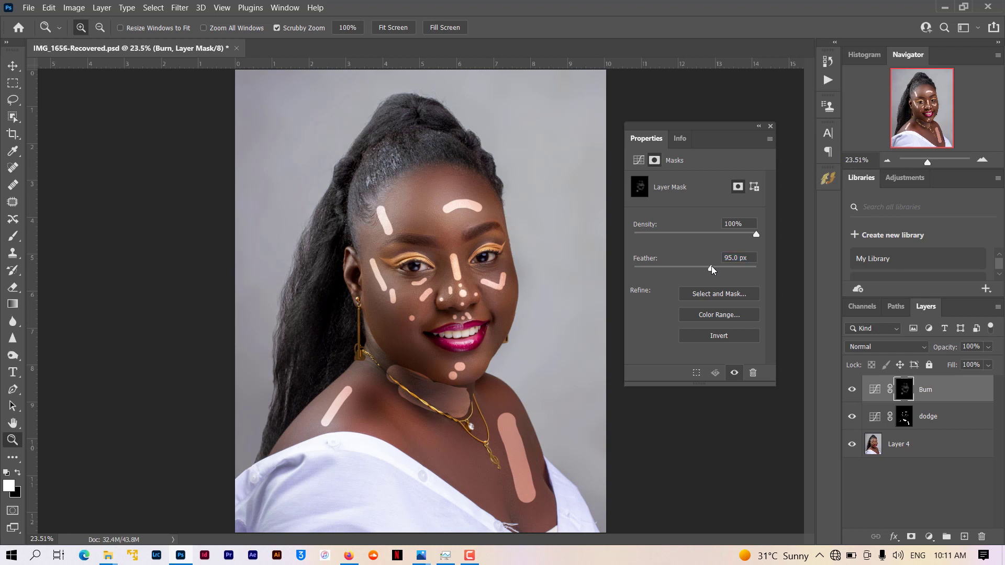
{"action": "left_click_drag", "start_coordinate": [712, 266], "coordinate": [715, 266]}
{"action": "left_click_drag", "start_coordinate": [714, 266], "coordinate": [716, 266]}
Step: Soften the dodge strokes by feathering the dodge layer's mask to 127.7 px
{"action": "left_click", "coordinate": [908, 422]}
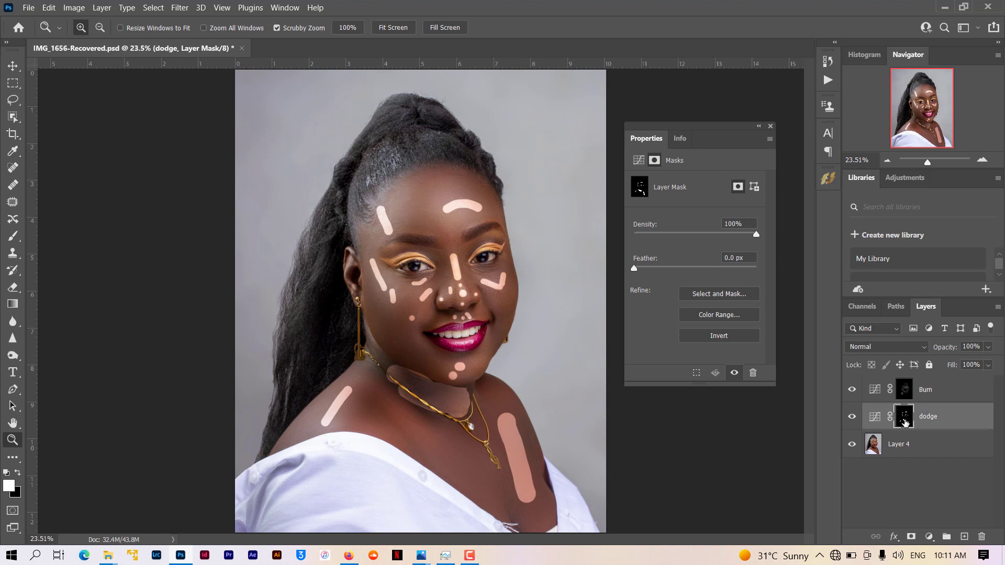
{"action": "left_click", "coordinate": [681, 267]}
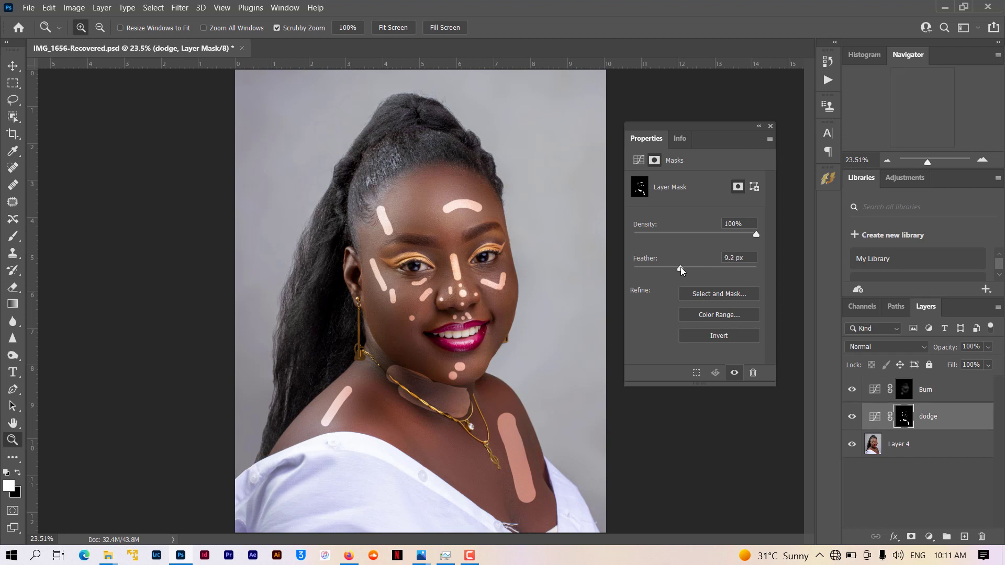
{"action": "left_click_drag", "start_coordinate": [681, 267], "coordinate": [717, 265]}
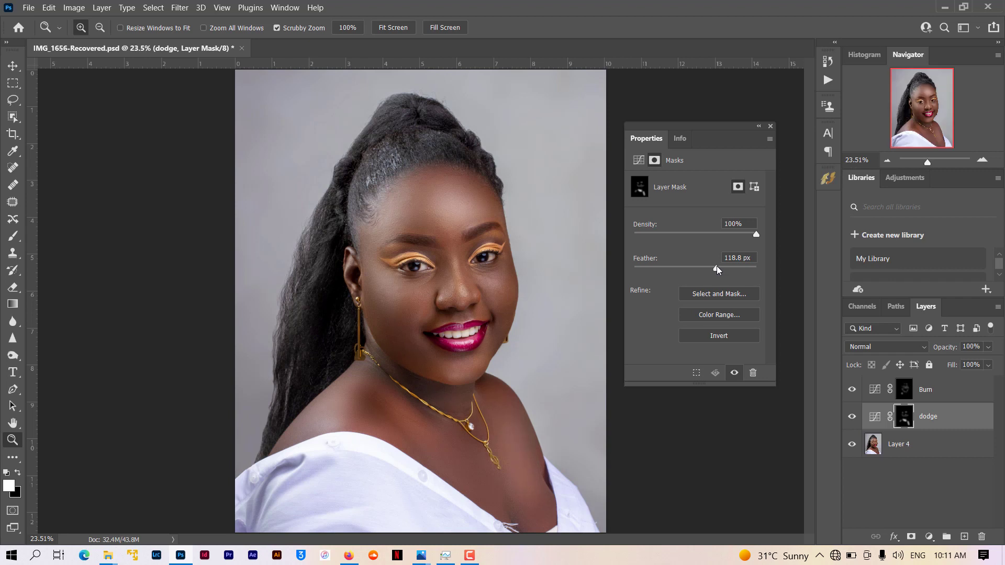
{"action": "left_click_drag", "start_coordinate": [722, 267], "coordinate": [718, 268]}
Step: Compare the portrait with the dodge and Burn layers hidden and shown, and inspect the blending on the chest up close
{"action": "left_click", "coordinate": [473, 258]}
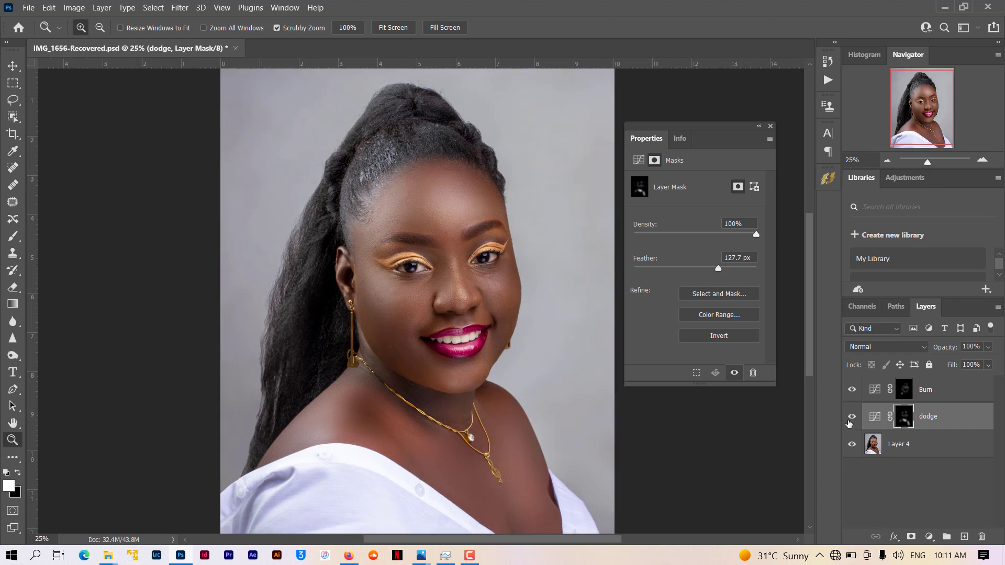
{"action": "left_click", "coordinate": [850, 418]}
{"action": "left_click", "coordinate": [851, 417]}
{"action": "left_click", "coordinate": [851, 391]}
{"action": "left_click", "coordinate": [851, 391]}
{"action": "scroll", "coordinate": [531, 452], "scroll_direction": "down", "scroll_amount": 4}
{"action": "left_click", "coordinate": [536, 447]}
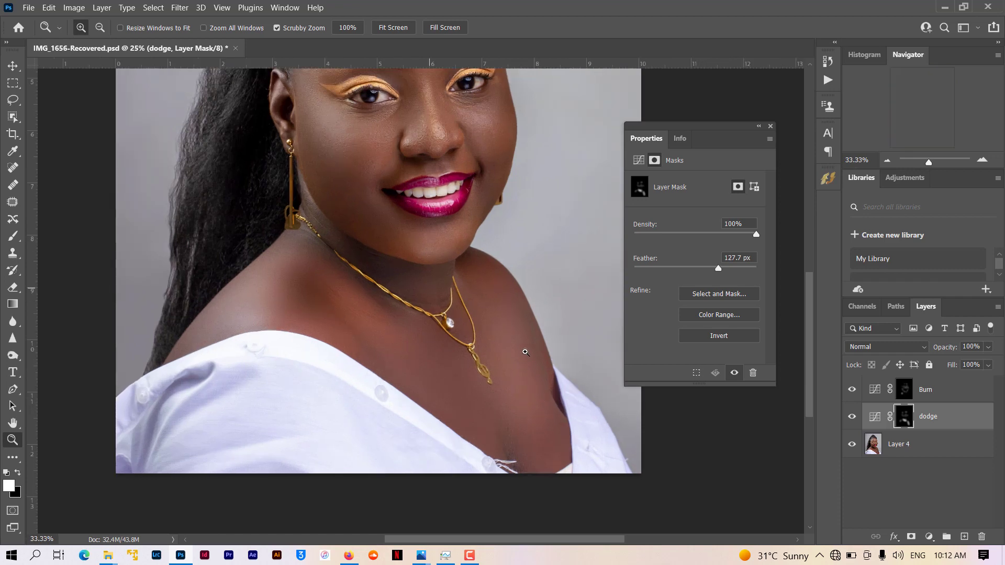
{"action": "left_click", "coordinate": [525, 352]}
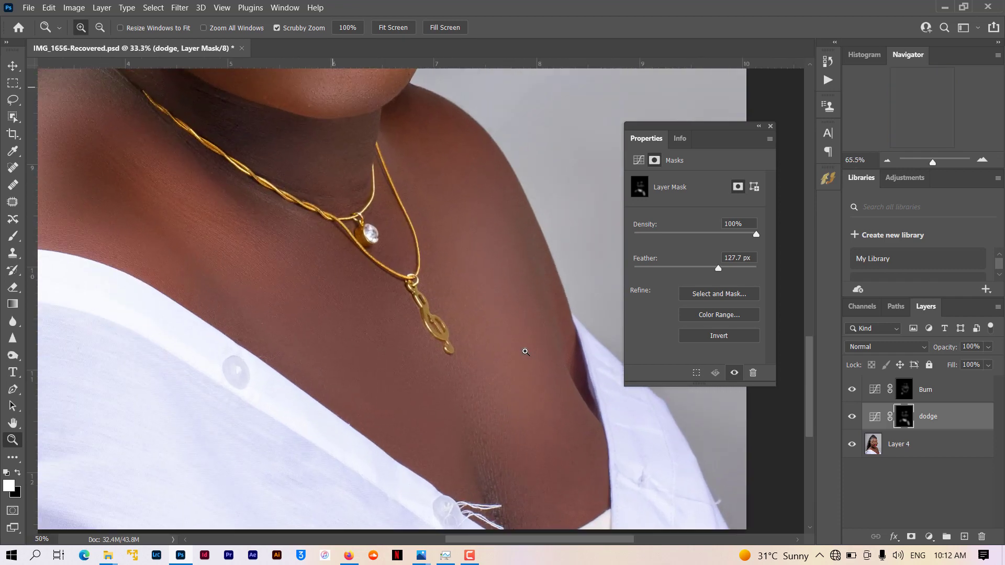
{"action": "left_click", "coordinate": [525, 352]}
{"action": "right_click", "coordinate": [525, 353]}
{"action": "left_click", "coordinate": [542, 359]}
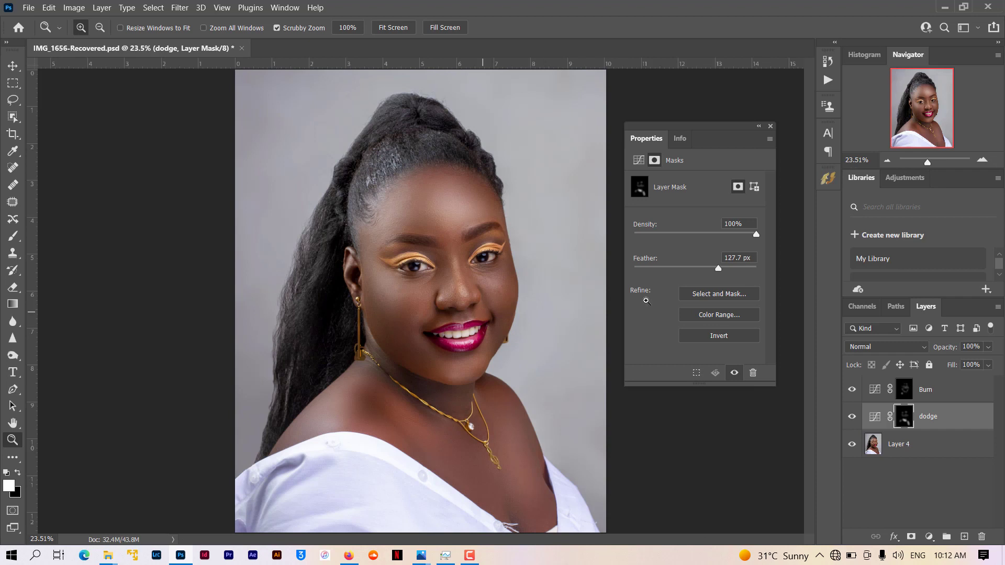
Step: In the dodge layer's Blending Options, split the Underlying Layer's white Blend If slider to 98 / 255
{"action": "left_click", "coordinate": [895, 537]}
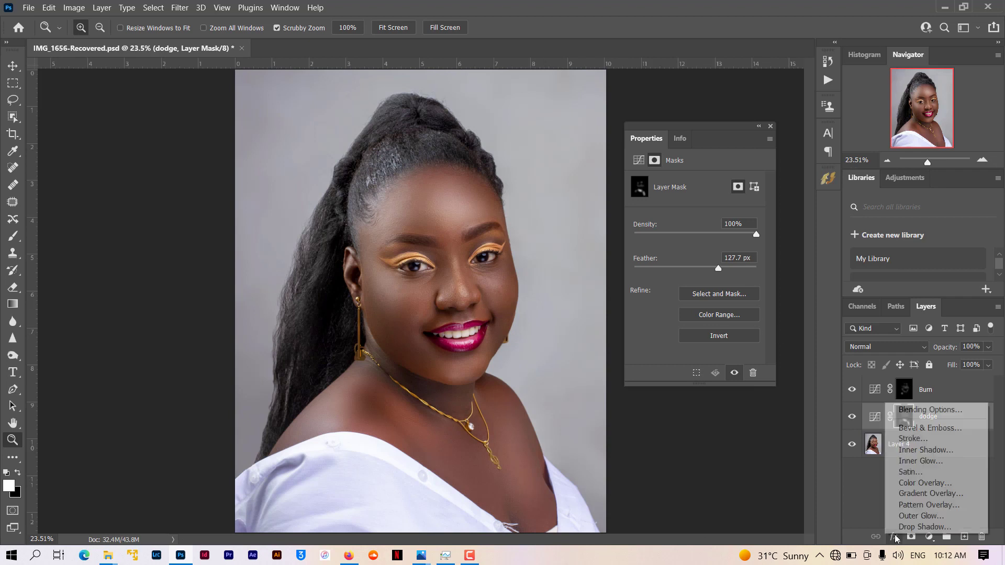
{"action": "left_click", "coordinate": [900, 410]}
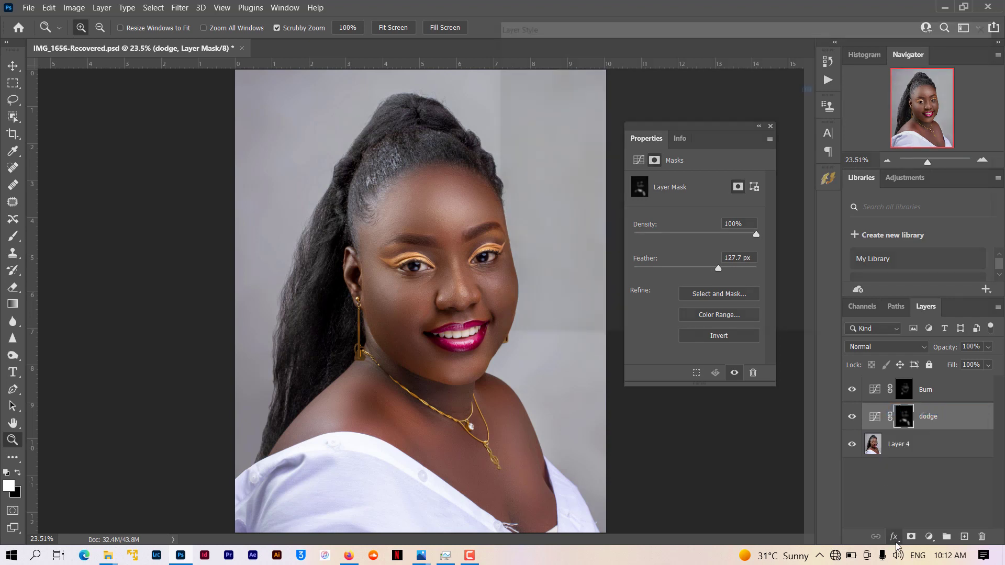
{"action": "left_click_drag", "start_coordinate": [675, 26], "coordinate": [676, 64]}
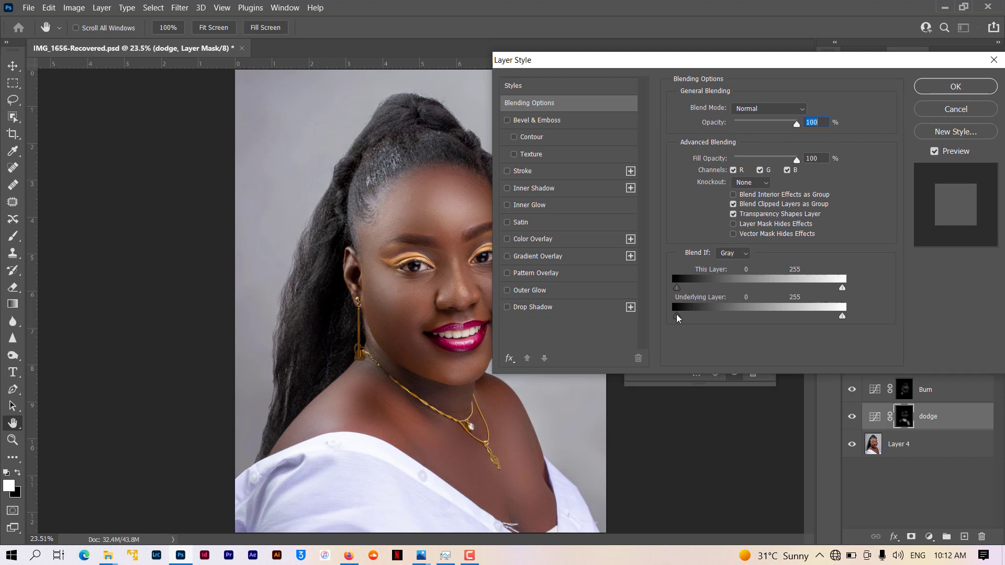
{"action": "key", "text": "alt"}
{"action": "left_click_drag", "start_coordinate": [841, 315], "coordinate": [757, 331]}
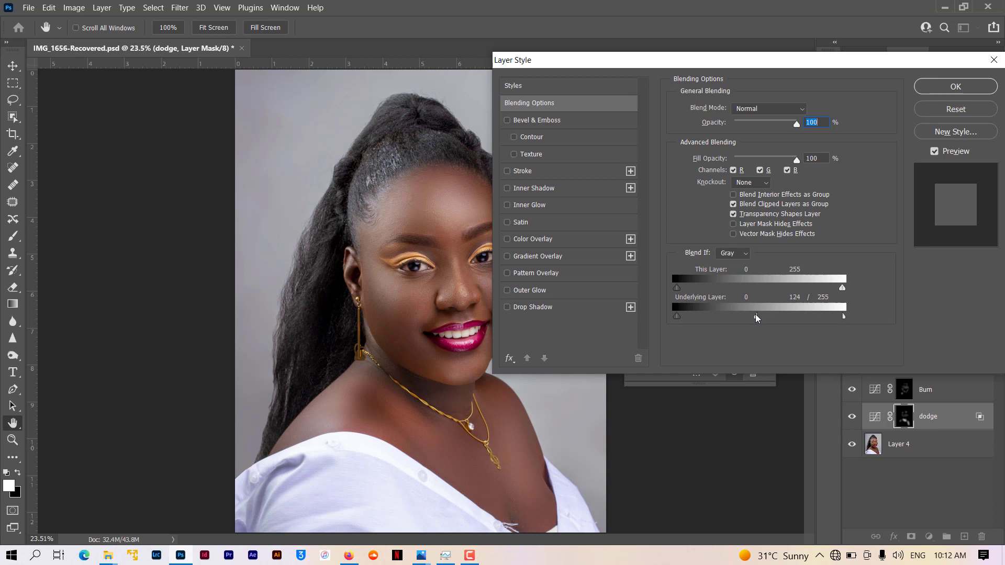
{"action": "left_click_drag", "start_coordinate": [755, 316], "coordinate": [741, 322]}
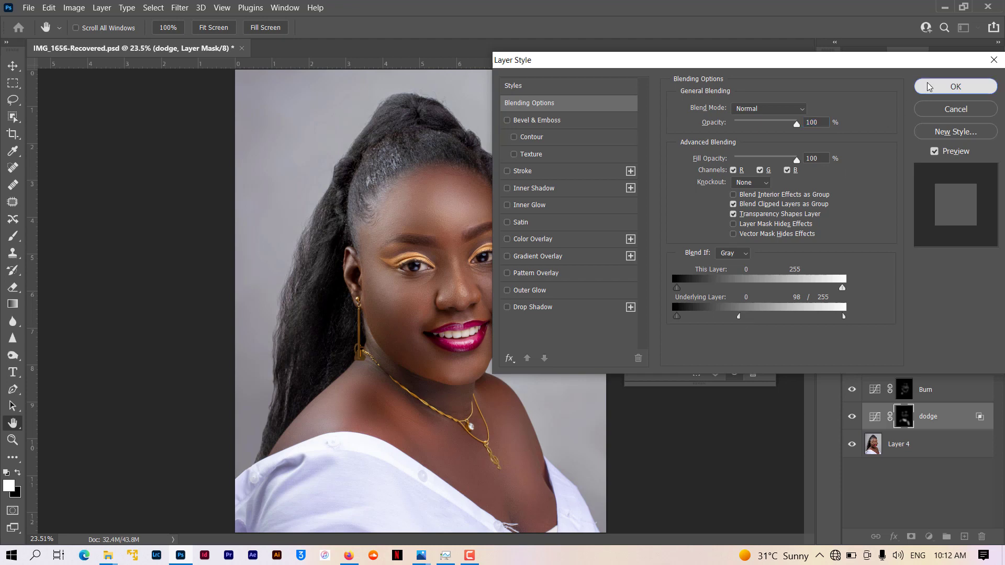
{"action": "left_click", "coordinate": [953, 86]}
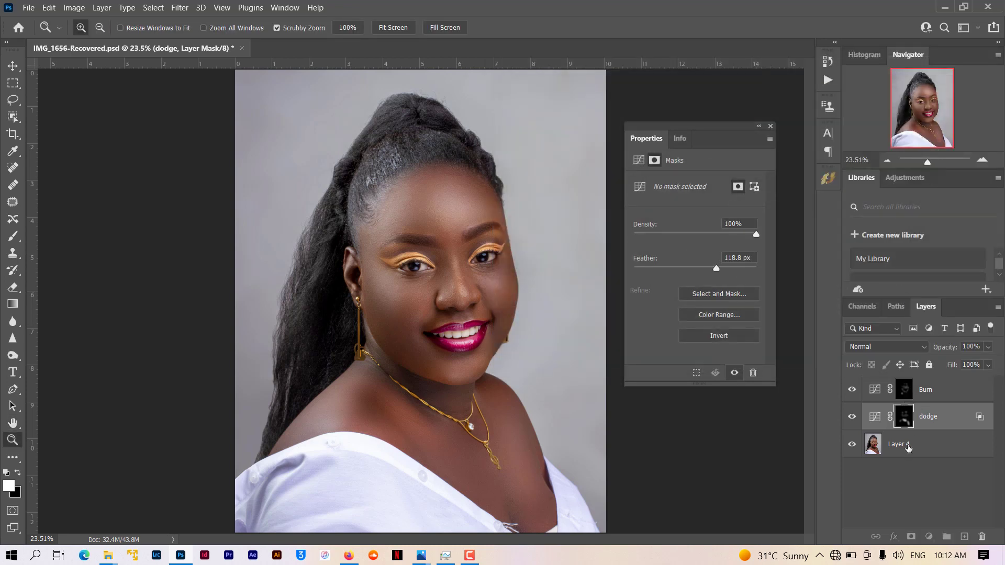
Step: In the Burn layer's Blending Options, split the Underlying Layer's black Blend If slider, moving its upper half beyond 104
{"action": "left_click", "coordinate": [932, 390]}
{"action": "left_click", "coordinate": [893, 537]}
{"action": "key", "text": "Escape"}
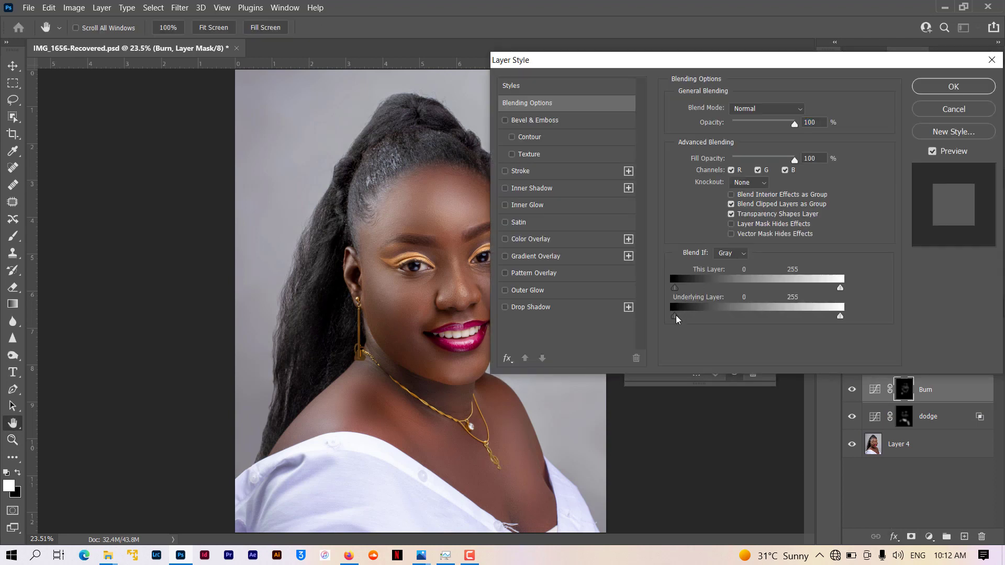
{"action": "mouse_move", "coordinate": [677, 315]}
{"action": "left_mouse_down"}
{"action": "mouse_move", "coordinate": [704, 315]}
{"action": "mouse_move", "coordinate": [692, 320]}
{"action": "left_mouse_up"}
{"action": "left_click_drag", "start_coordinate": [678, 313], "coordinate": [743, 320]}
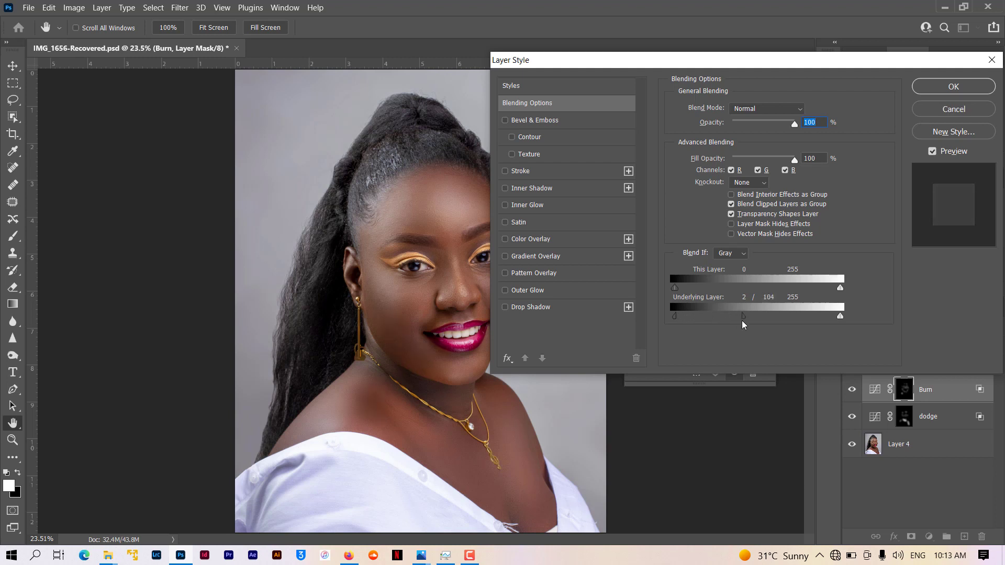
{"action": "key", "text": "alt"}
{"action": "left_click_drag", "start_coordinate": [743, 318], "coordinate": [755, 318]}
{"action": "left_click", "coordinate": [932, 93]}
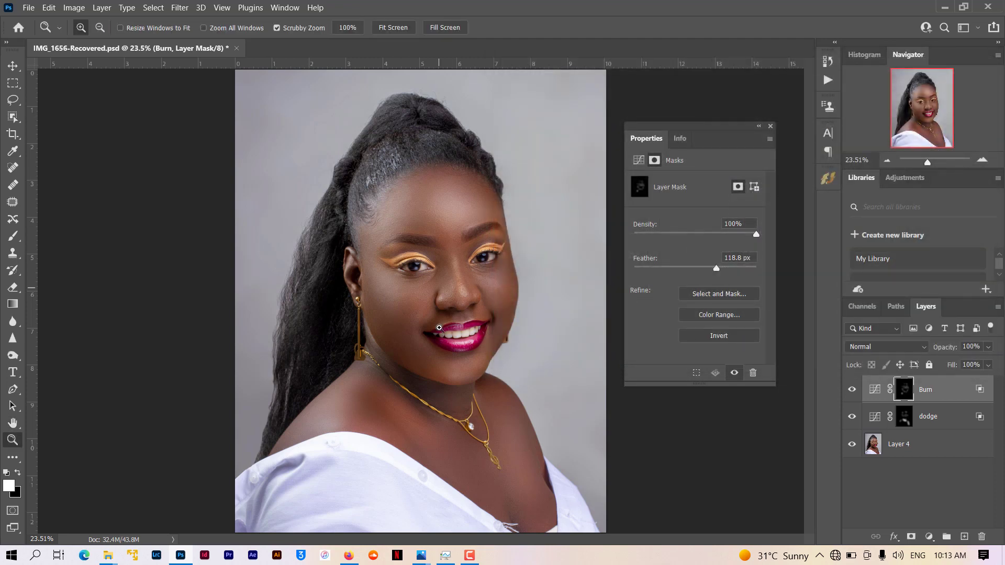
Step: Compare the portrait with the Burn and dodge layers each hidden and shown
{"action": "left_click", "coordinate": [438, 328]}
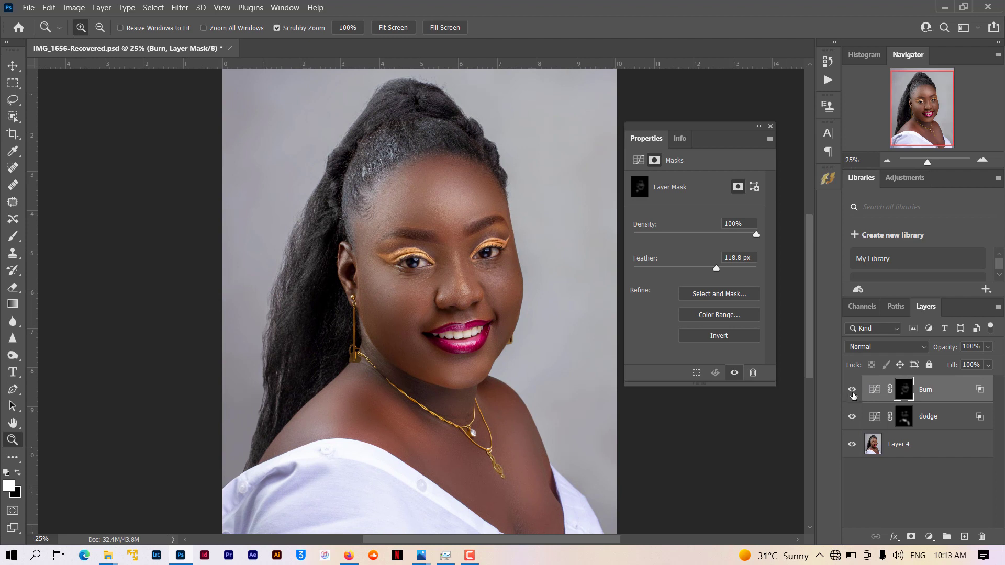
{"action": "left_click", "coordinate": [853, 390]}
{"action": "left_click", "coordinate": [852, 390]}
{"action": "left_click", "coordinate": [852, 390]}
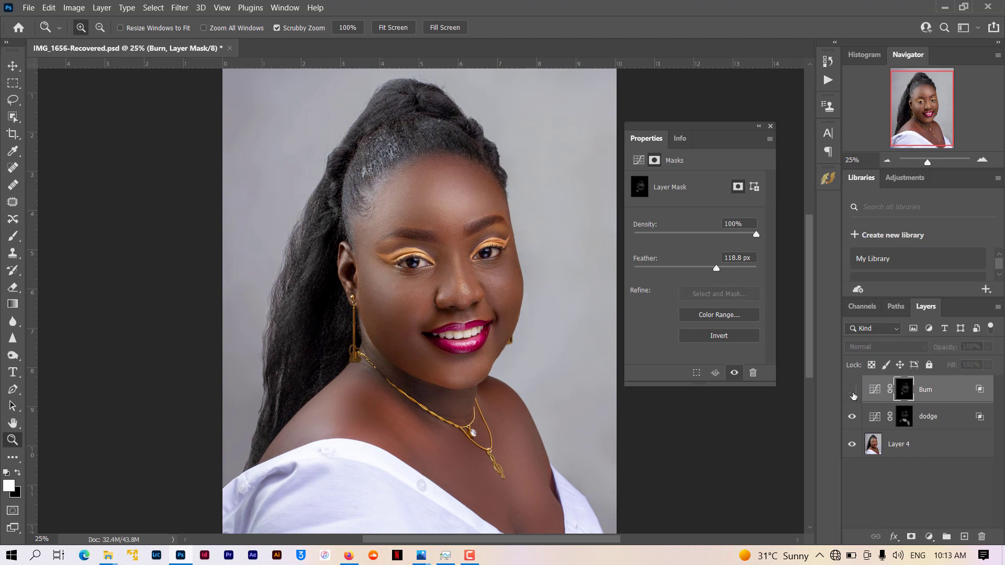
{"action": "left_click", "coordinate": [852, 391]}
{"action": "left_click", "coordinate": [852, 417]}
{"action": "left_click", "coordinate": [852, 417]}
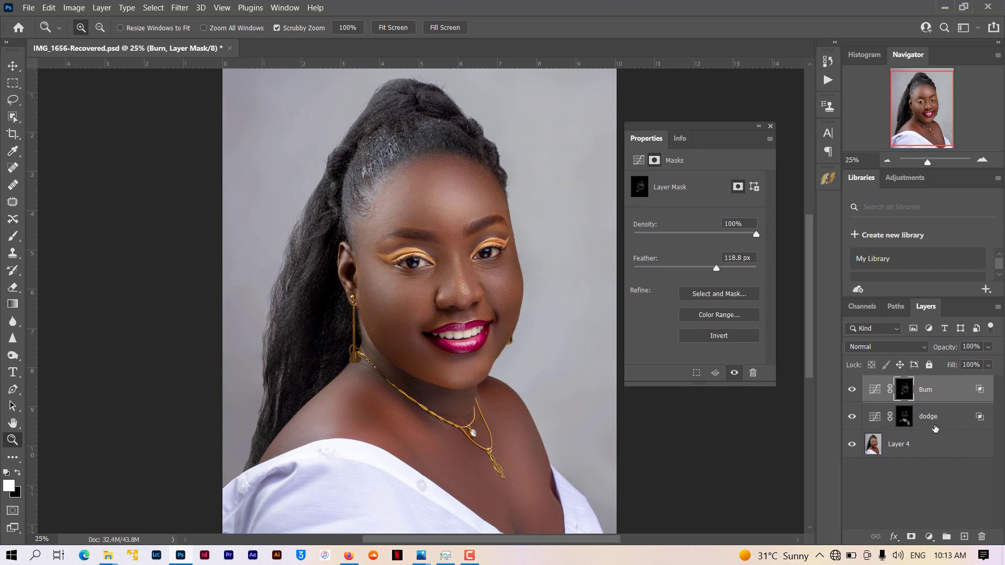
Step: Group the Burn and dodge layers, name the group "Dodge and burn", and add a white layer mask to it
{"action": "left_click", "coordinate": [936, 428], "text": "shift"}
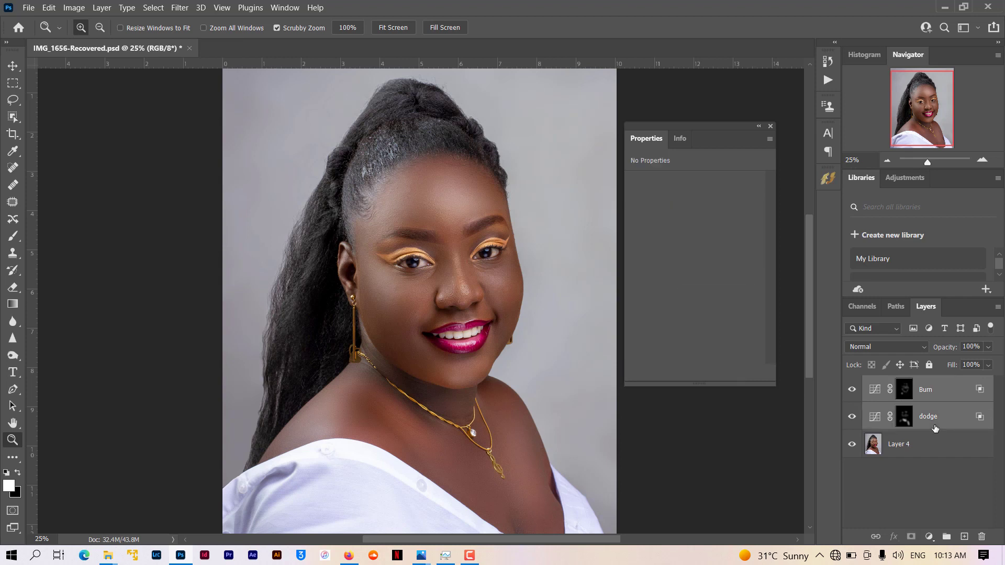
{"action": "key", "text": "ctrl+g"}
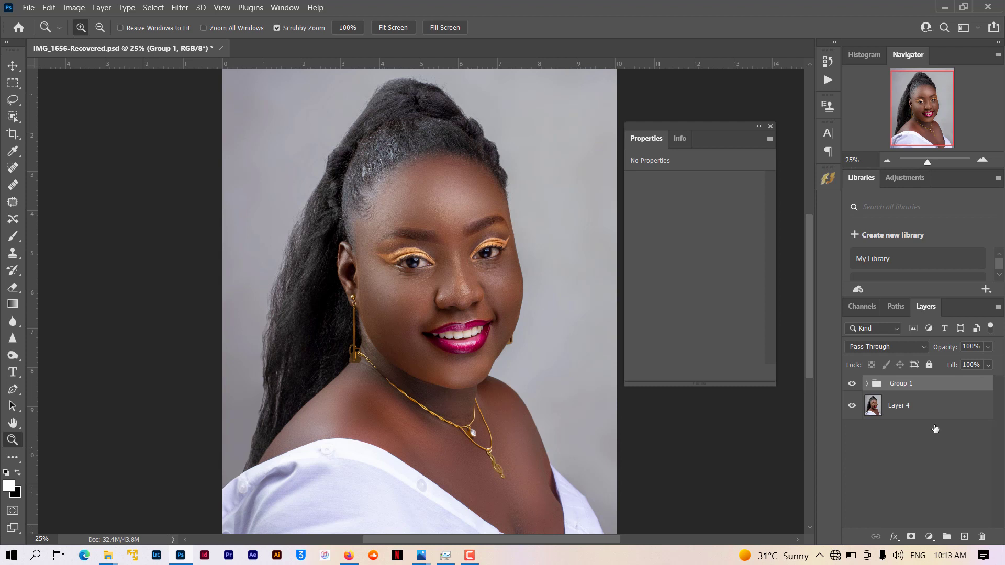
{"action": "double_click", "coordinate": [901, 389]}
{"action": "type", "text": "Dodge and burn"}
{"action": "key", "text": "Return"}
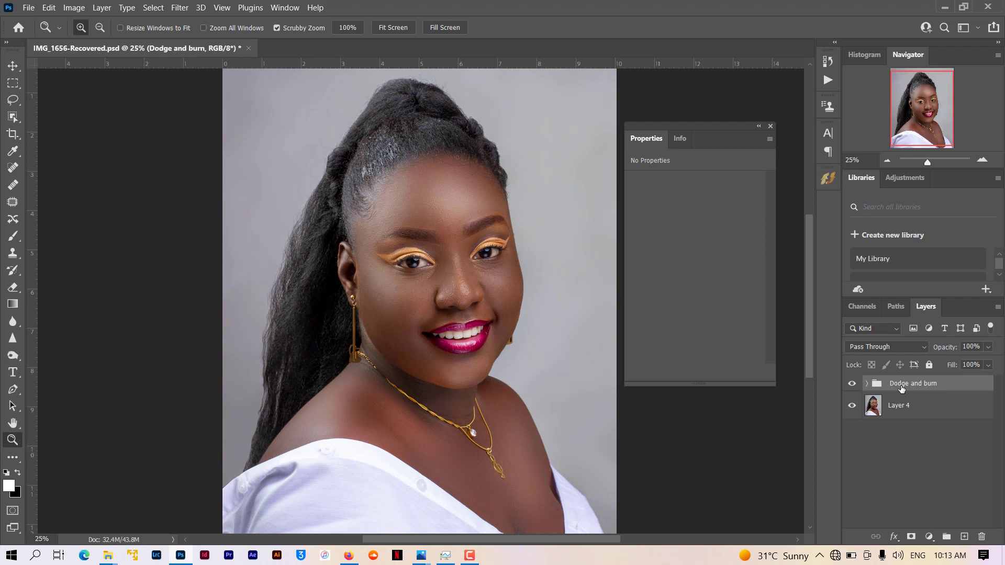
{"action": "left_click", "coordinate": [910, 536]}
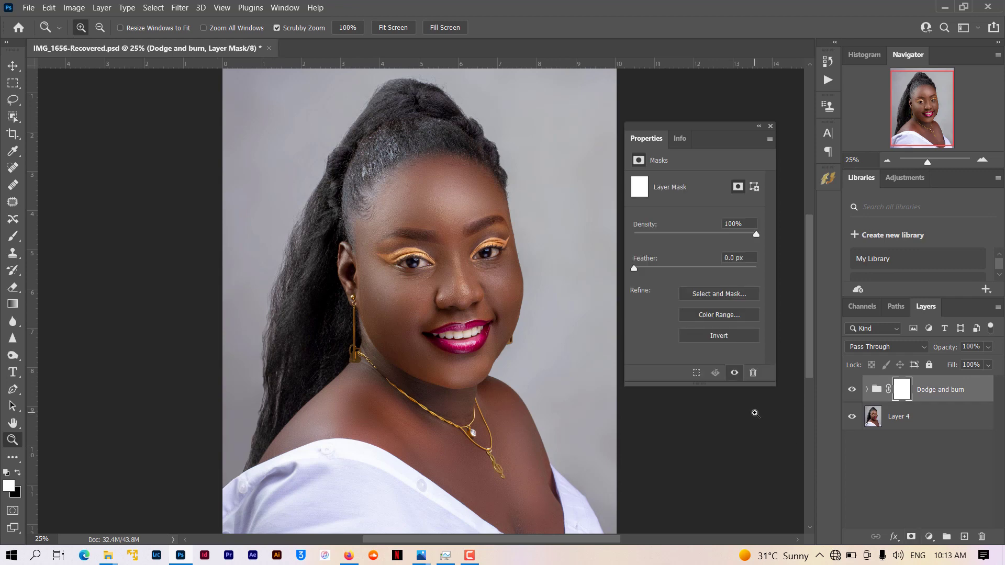
Step: Examine the face and chest up close, and compare the full portrait with the Dodge and burn group hidden and shown
{"action": "left_click", "coordinate": [461, 294]}
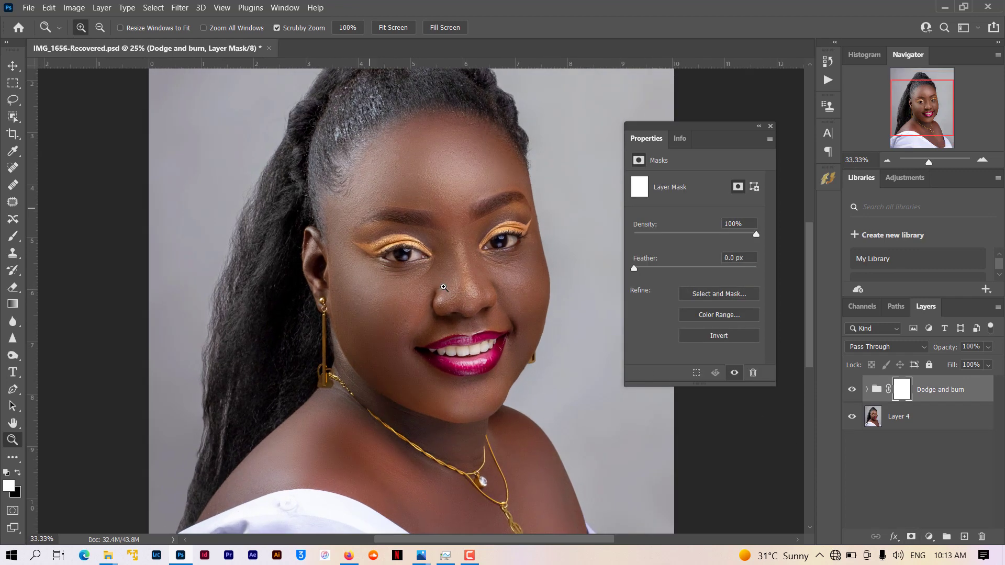
{"action": "left_click", "coordinate": [769, 126]}
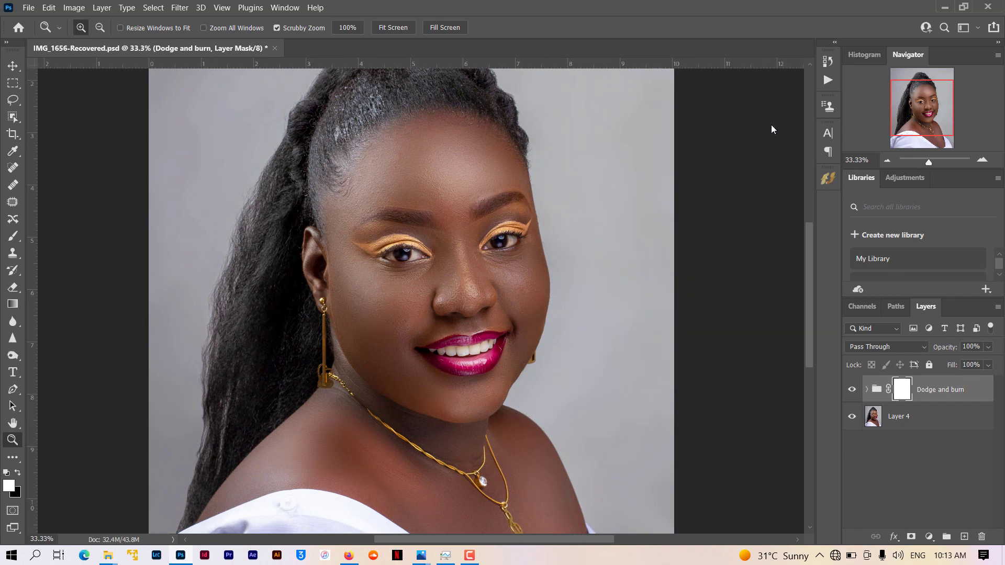
{"action": "scroll", "coordinate": [517, 261], "scroll_direction": "down", "scroll_amount": 3}
{"action": "scroll", "coordinate": [517, 261], "scroll_direction": "down", "scroll_amount": 3}
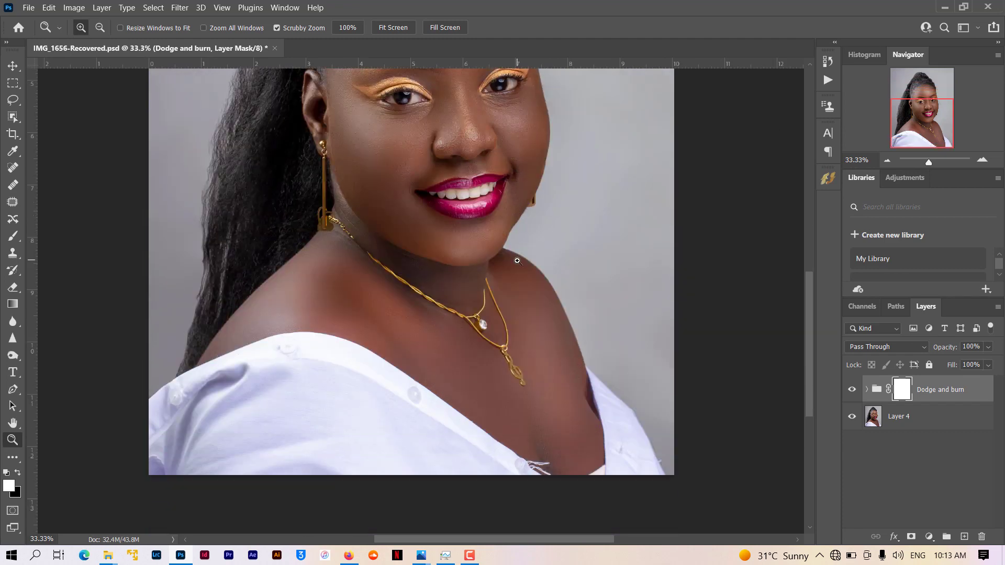
{"action": "left_click", "coordinate": [556, 387]}
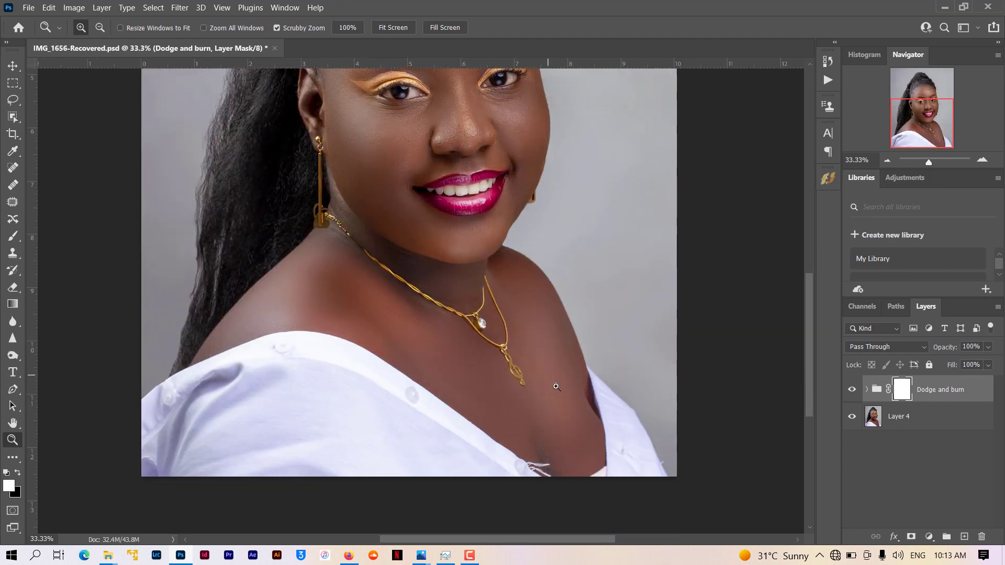
{"action": "right_click", "coordinate": [556, 386]}
{"action": "left_click", "coordinate": [567, 392]}
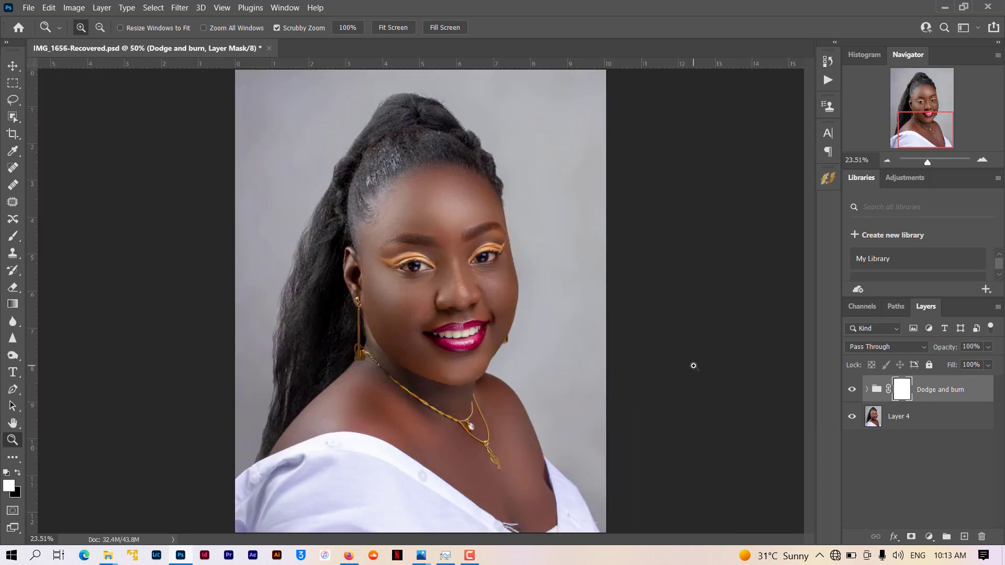
{"action": "left_click", "coordinate": [856, 394]}
{"action": "left_click", "coordinate": [855, 393]}
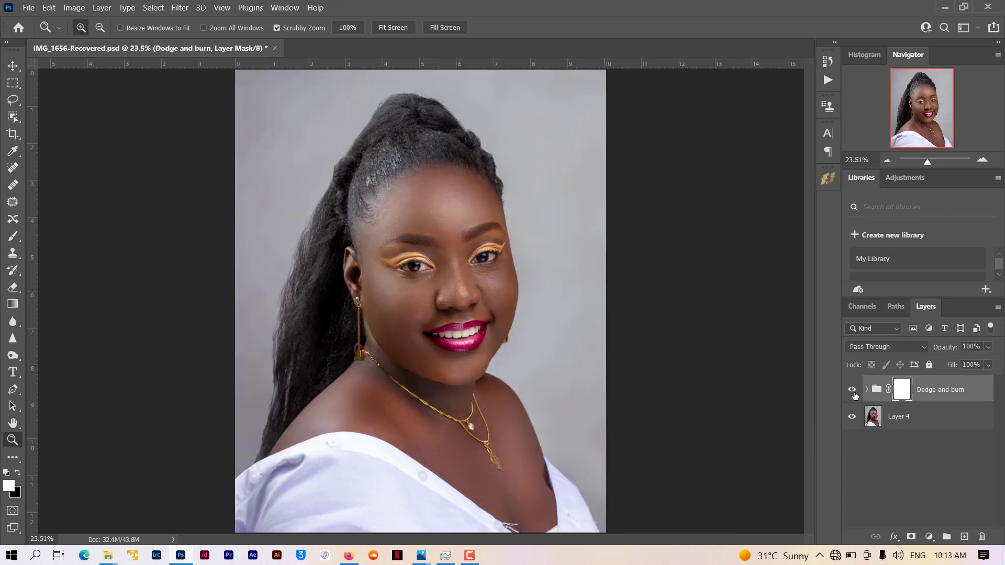
{"action": "left_click", "coordinate": [855, 394]}
{"action": "left_click", "coordinate": [855, 393]}
Step: Reduce the effect on the chest and shoulder by painting the group's mask in black with a 400 px brush at 50% opacity
{"action": "left_click", "coordinate": [430, 458]}
{"action": "left_click_drag", "start_coordinate": [430, 458], "coordinate": [551, 336]}
{"action": "left_click", "coordinate": [551, 336]}
{"action": "key", "text": "b"}
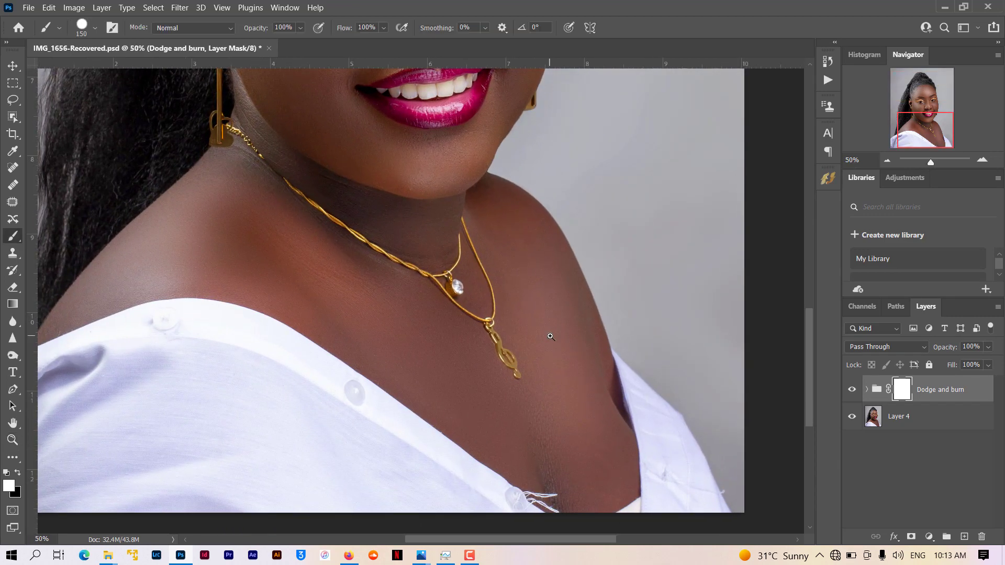
{"action": "key", "text": "x"}
{"action": "left_click", "coordinate": [300, 29]}
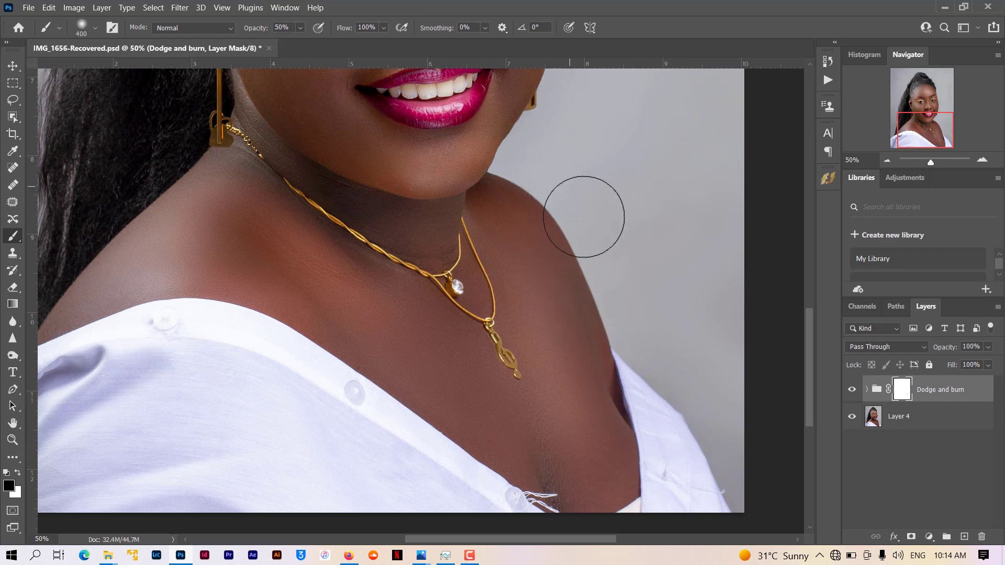
{"action": "left_click_drag", "start_coordinate": [541, 261], "coordinate": [580, 467]}
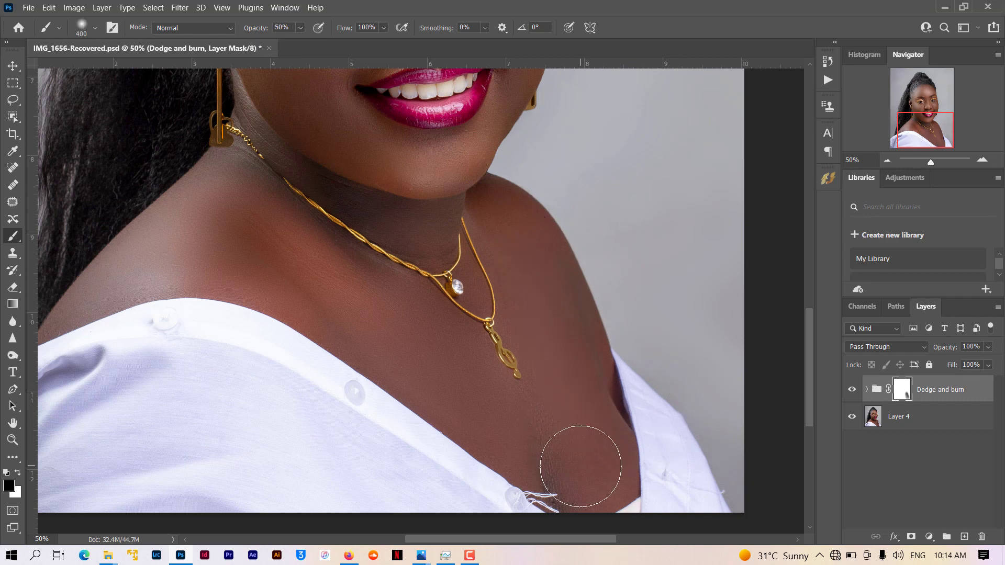
{"action": "mouse_move", "coordinate": [221, 190]}
{"action": "left_mouse_down"}
{"action": "mouse_move", "coordinate": [147, 340]}
{"action": "mouse_move", "coordinate": [144, 218]}
{"action": "mouse_move", "coordinate": [195, 280]}
{"action": "mouse_move", "coordinate": [342, 273]}
{"action": "left_mouse_up"}
Step: Paint the group's mask in black at 50% opacity along the hairline and the side of the forehead to soften the contouring
{"action": "scroll", "coordinate": [343, 272], "scroll_direction": "up", "scroll_amount": 1}
{"action": "scroll", "coordinate": [343, 273], "scroll_direction": "up", "scroll_amount": 2}
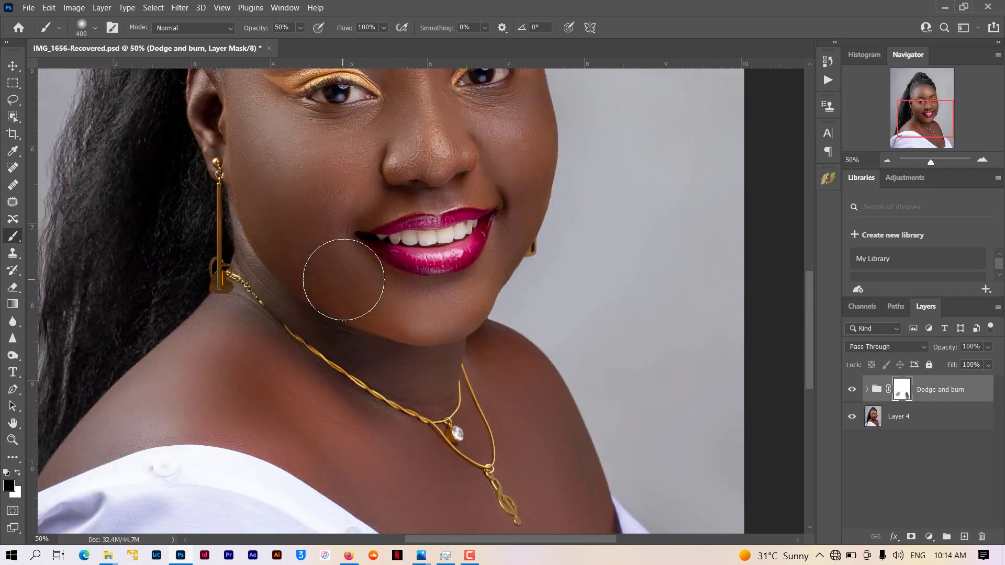
{"action": "scroll", "coordinate": [299, 219], "scroll_direction": "up", "scroll_amount": 1}
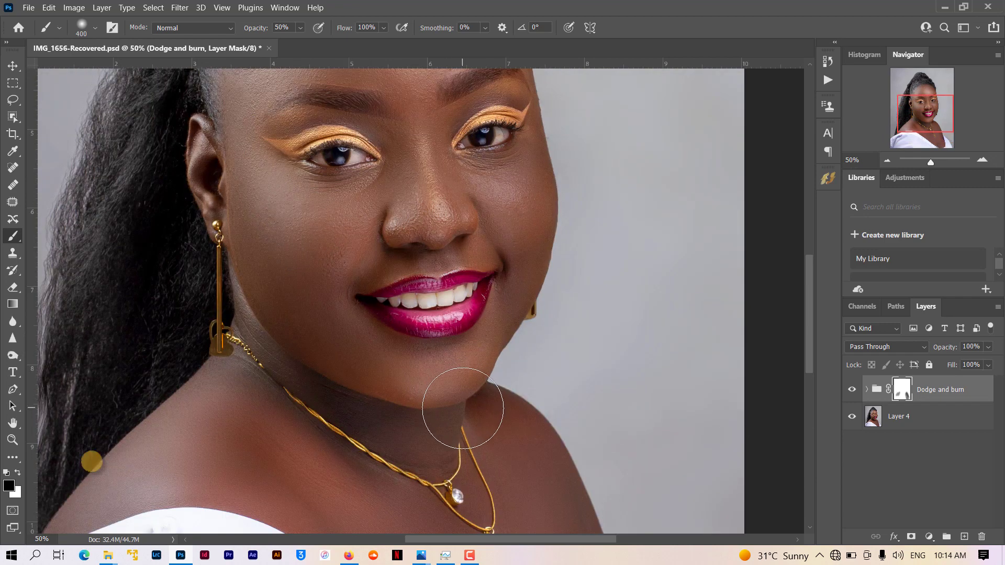
{"action": "scroll", "coordinate": [582, 287], "scroll_direction": "up", "scroll_amount": 2}
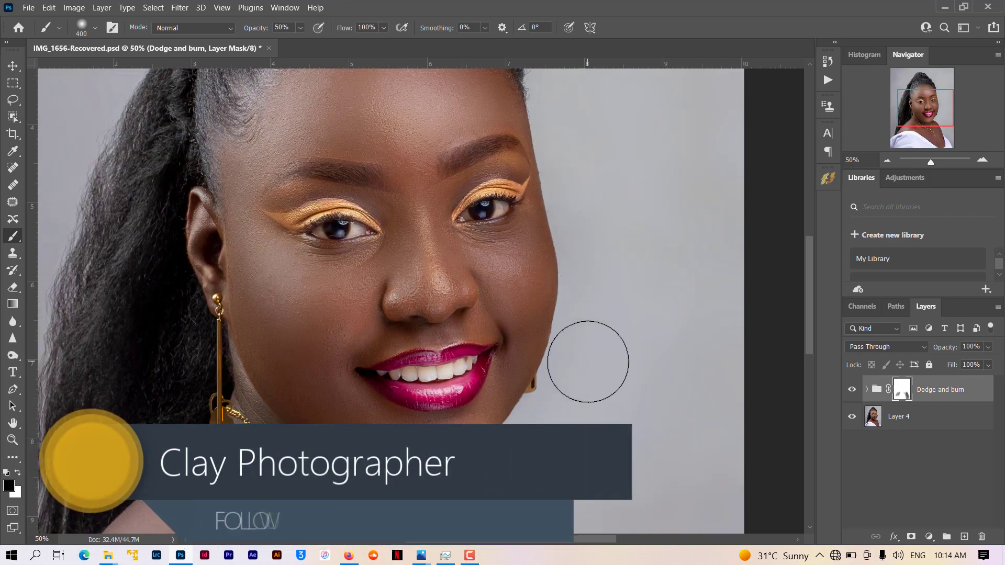
{"action": "scroll", "coordinate": [589, 266], "scroll_direction": "up", "scroll_amount": 2}
{"action": "scroll", "coordinate": [588, 269], "scroll_direction": "up", "scroll_amount": 1}
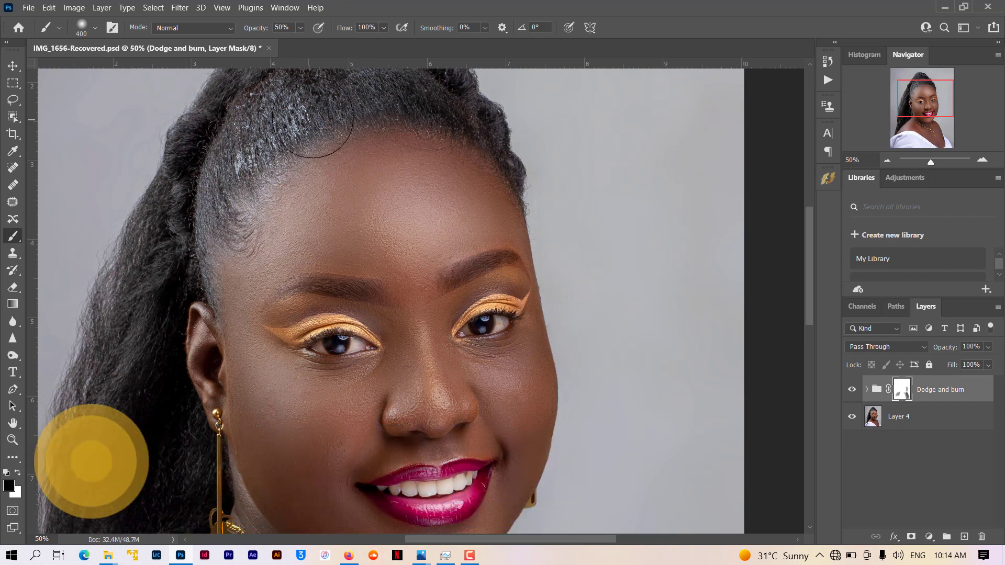
{"action": "mouse_move", "coordinate": [455, 105]}
{"action": "left_mouse_down"}
{"action": "mouse_move", "coordinate": [321, 247]}
{"action": "mouse_move", "coordinate": [259, 294]}
{"action": "mouse_move", "coordinate": [277, 334]}
{"action": "left_mouse_up"}
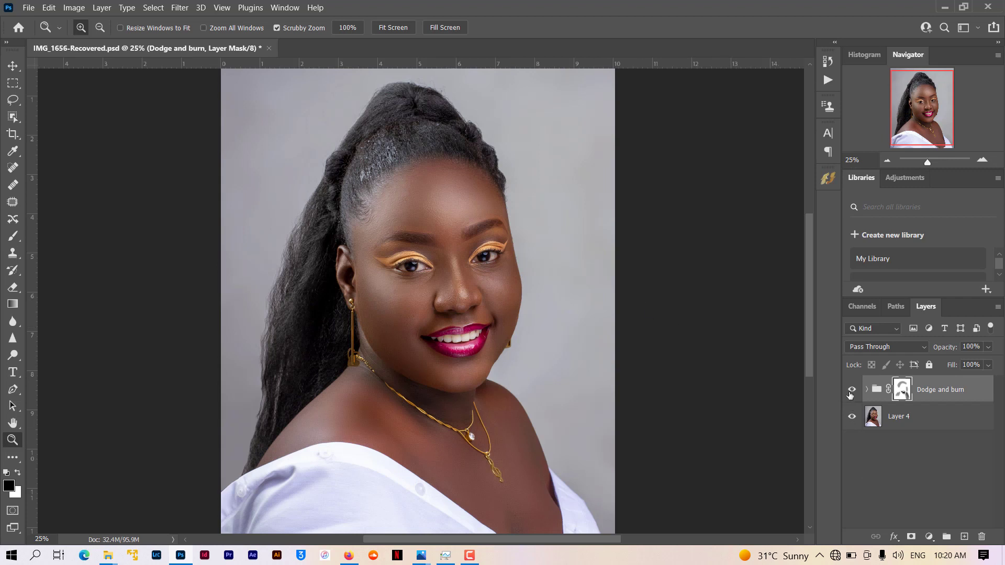
Step: Compare the portrait with the masked Dodge and burn group hidden and shown, and inspect the eyes up close at 100%
{"action": "left_click", "coordinate": [850, 394]}
{"action": "left_click", "coordinate": [850, 394]}
{"action": "left_click", "coordinate": [852, 390]}
{"action": "left_click", "coordinate": [850, 391]}
{"action": "left_click", "coordinate": [851, 391]}
{"action": "left_click_drag", "start_coordinate": [454, 244], "coordinate": [449, 244]}
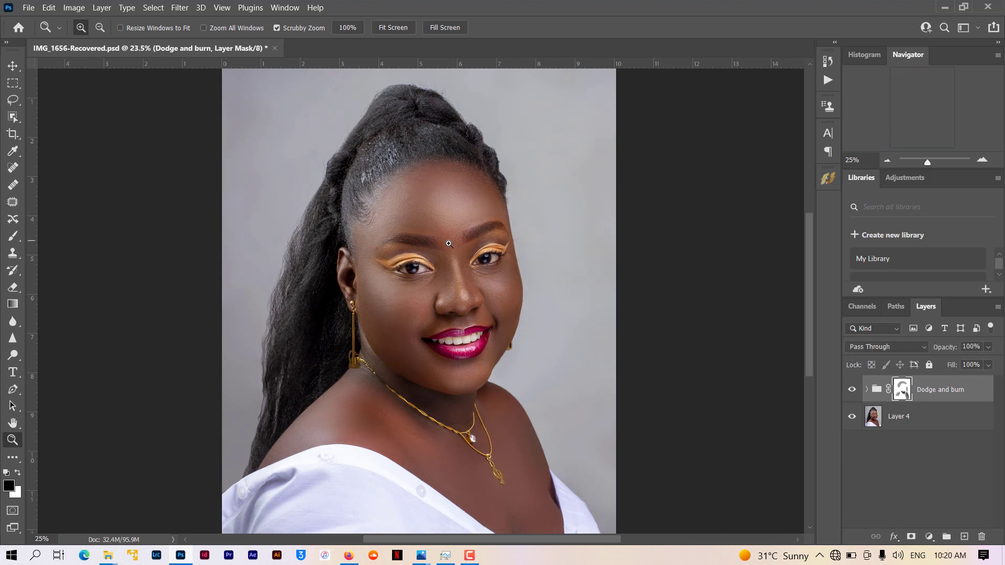
{"action": "left_click", "coordinate": [449, 243]}
{"action": "left_click", "coordinate": [463, 244]}
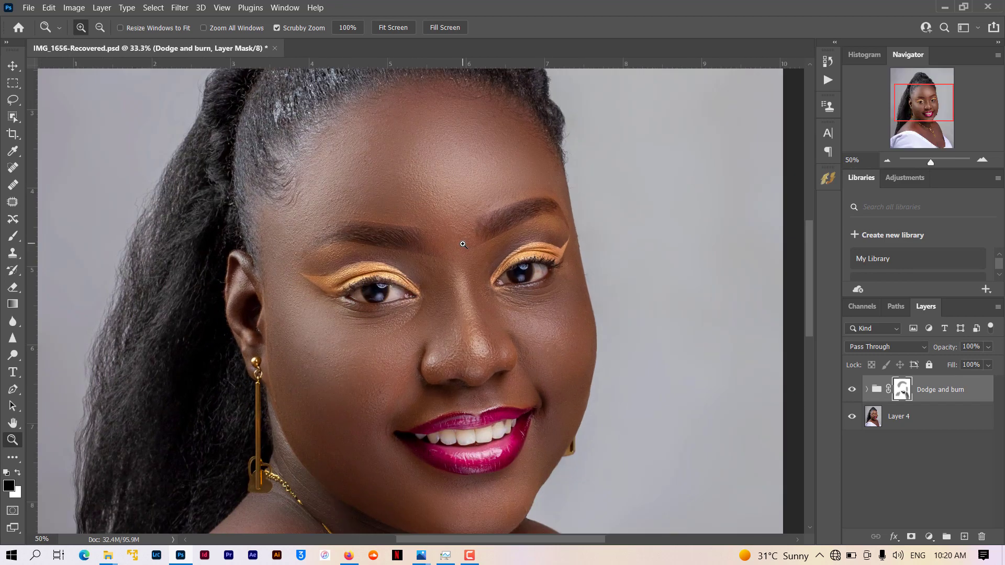
{"action": "left_click", "coordinate": [455, 278]}
{"action": "left_click", "coordinate": [457, 278]}
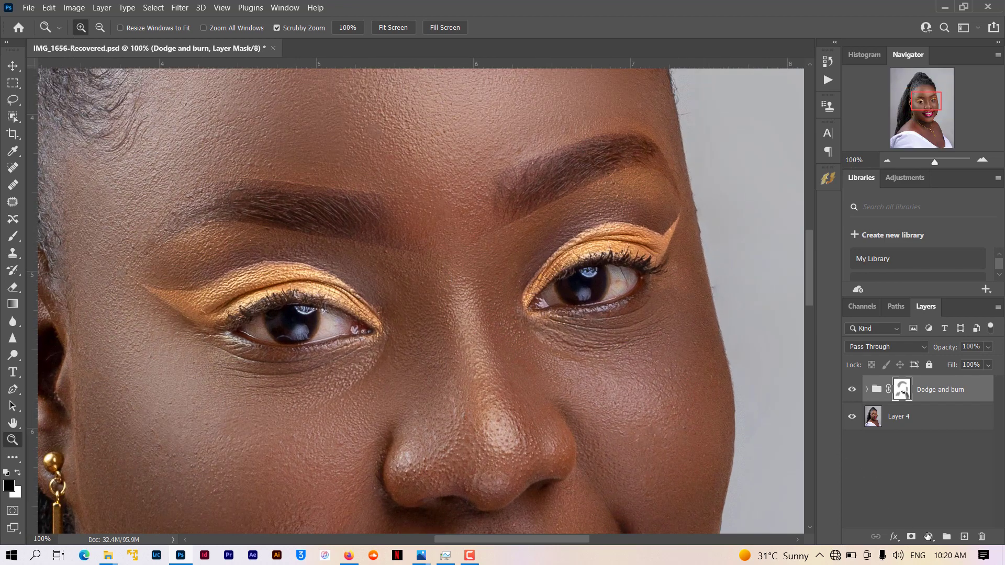
Step: Add a Hue/Saturation adjustment layer with Saturation at -100 above the Dodge and burn group, and invert its mask to black
{"action": "left_click", "coordinate": [928, 537]}
{"action": "left_click", "coordinate": [928, 405]}
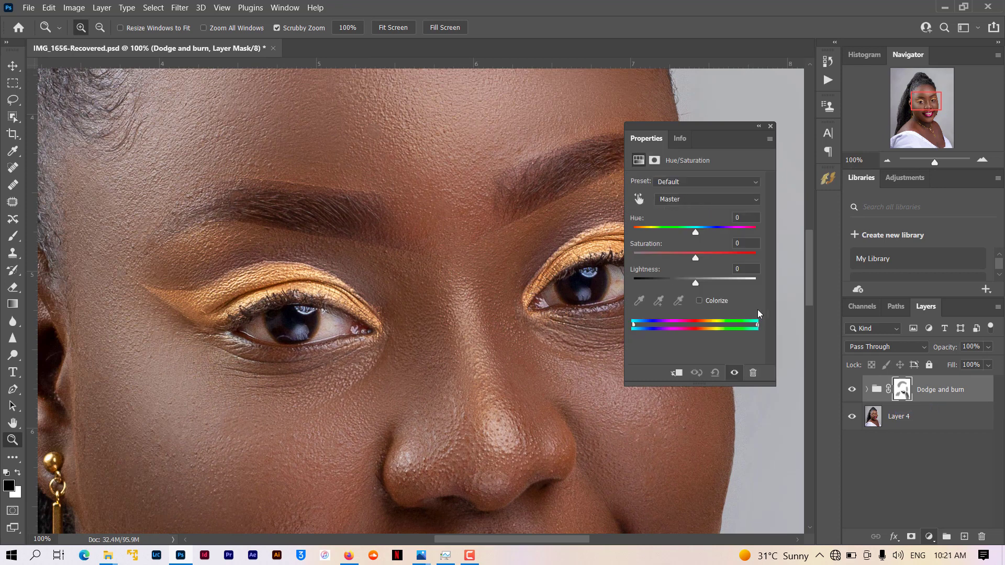
{"action": "left_click_drag", "start_coordinate": [695, 257], "coordinate": [634, 258]}
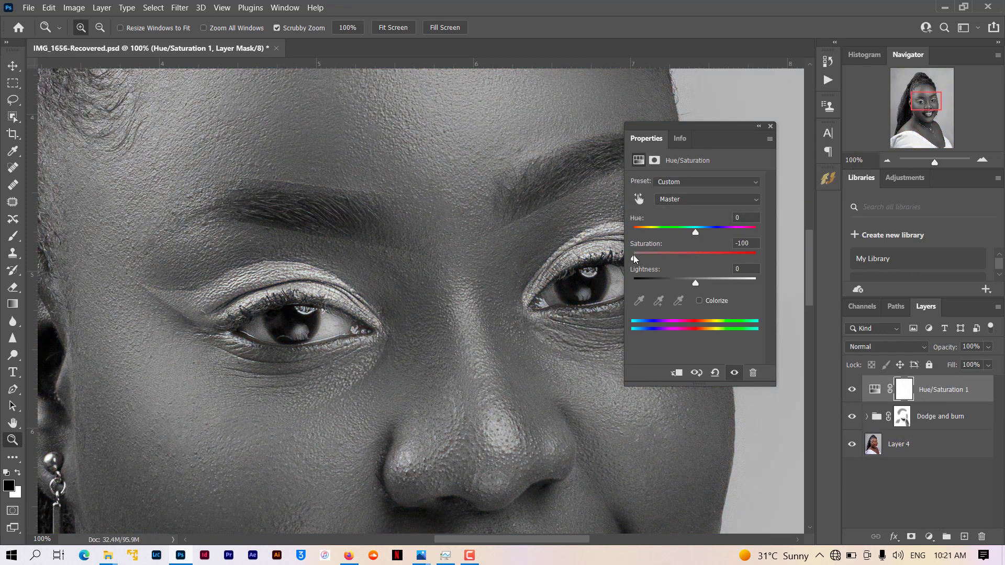
{"action": "key", "text": "ctrl+i"}
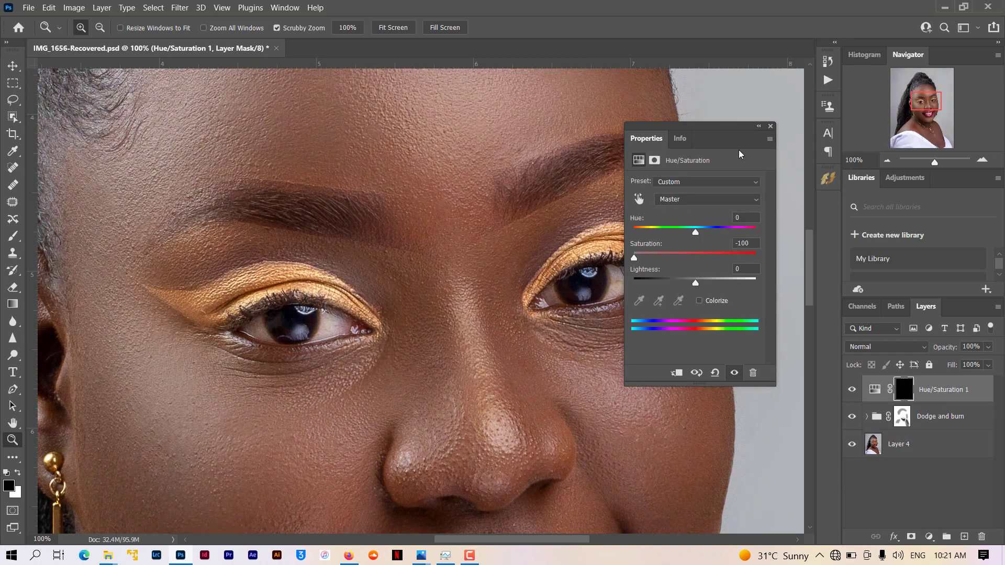
{"action": "left_click", "coordinate": [759, 128]}
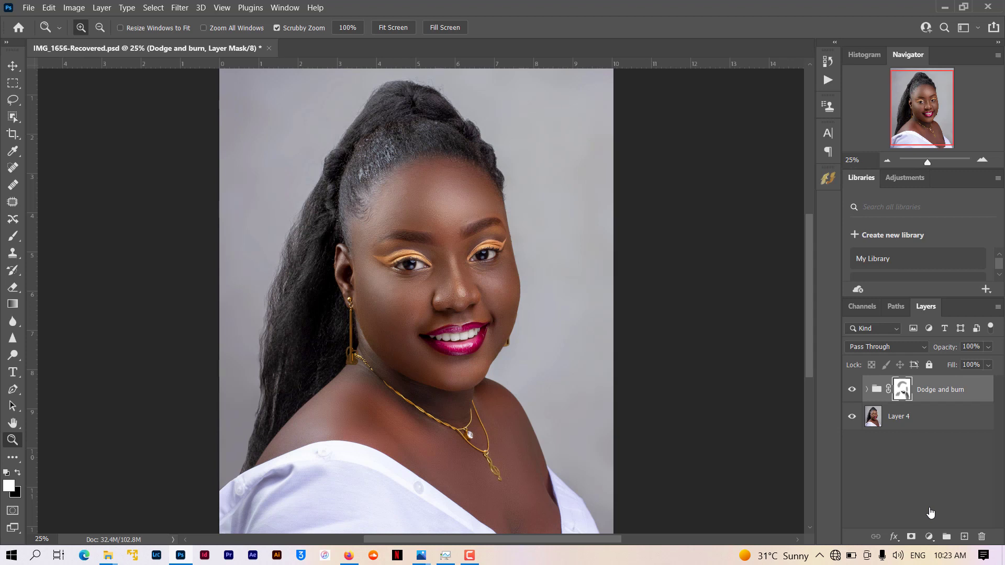
{"action": "right_click", "coordinate": [931, 512]}
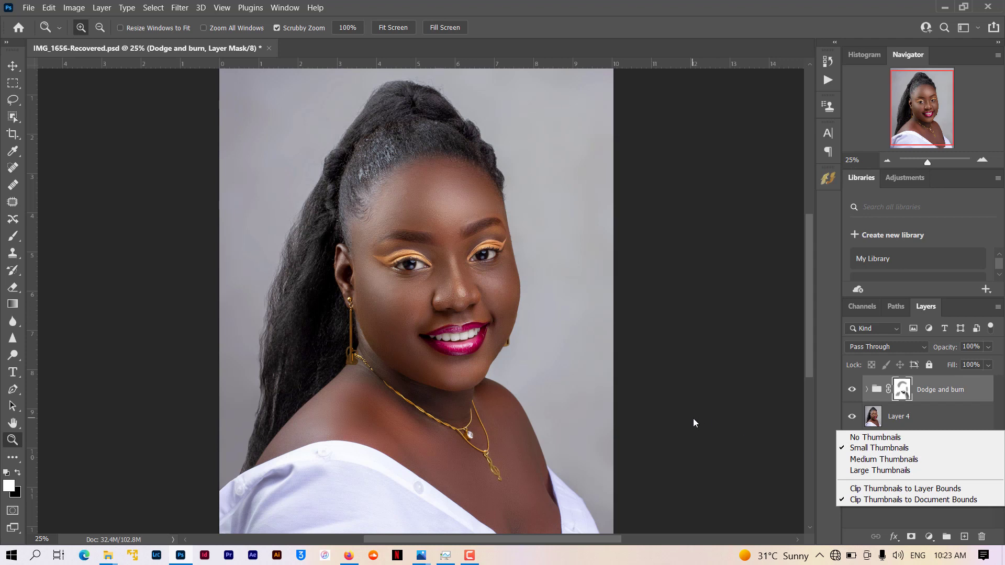
{"action": "left_click", "coordinate": [486, 260]}
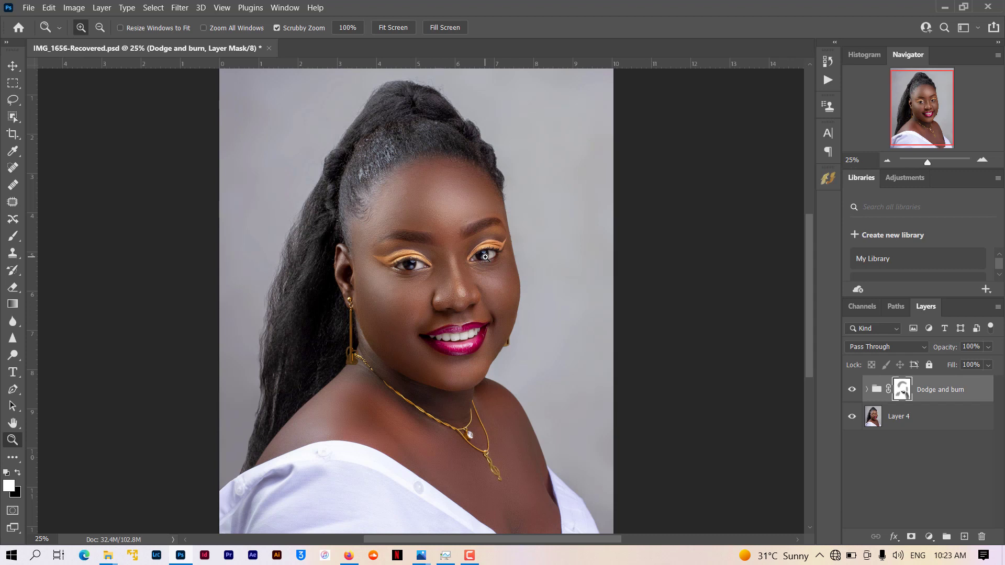
Step: Compare the face up close at 50% with the Dodge and burn group hidden and shown
{"action": "left_click", "coordinate": [485, 257]}
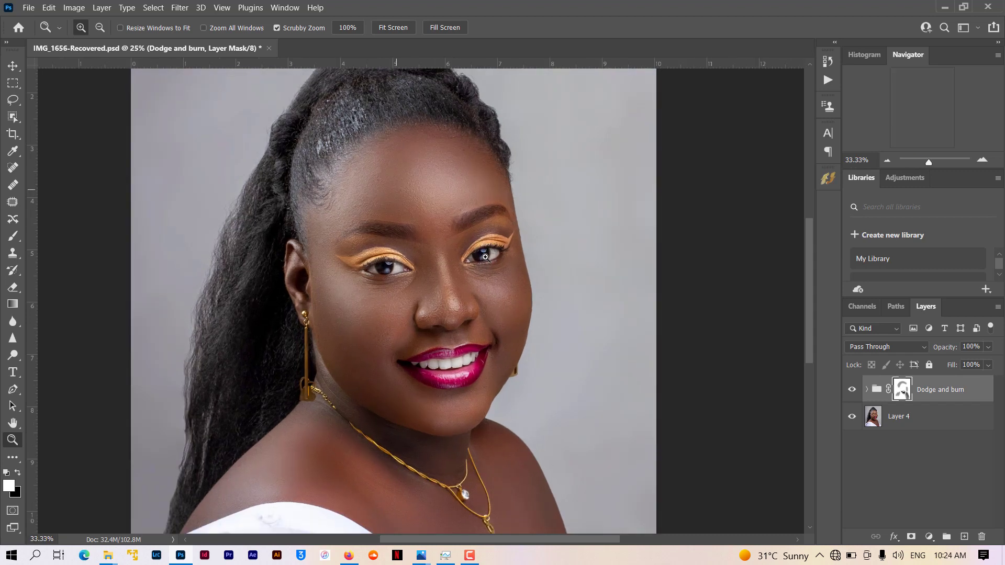
{"action": "left_click", "coordinate": [399, 285]}
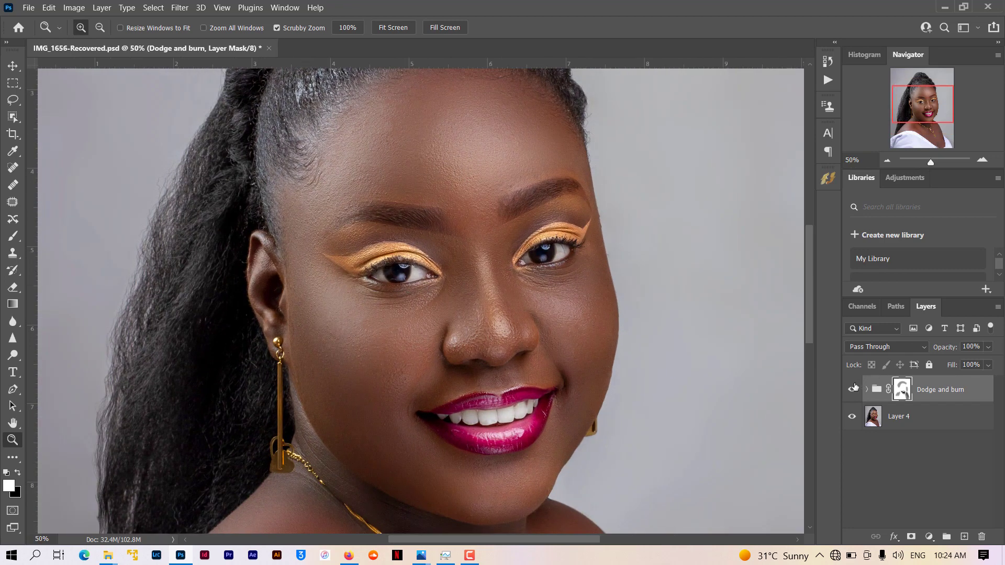
{"action": "left_click", "coordinate": [852, 390]}
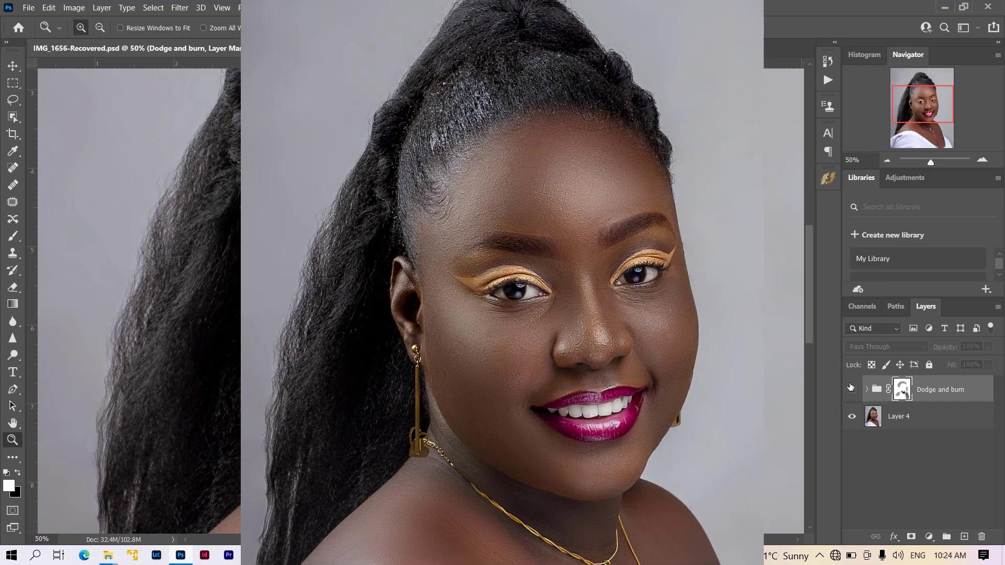
{"action": "left_click", "coordinate": [851, 389]}
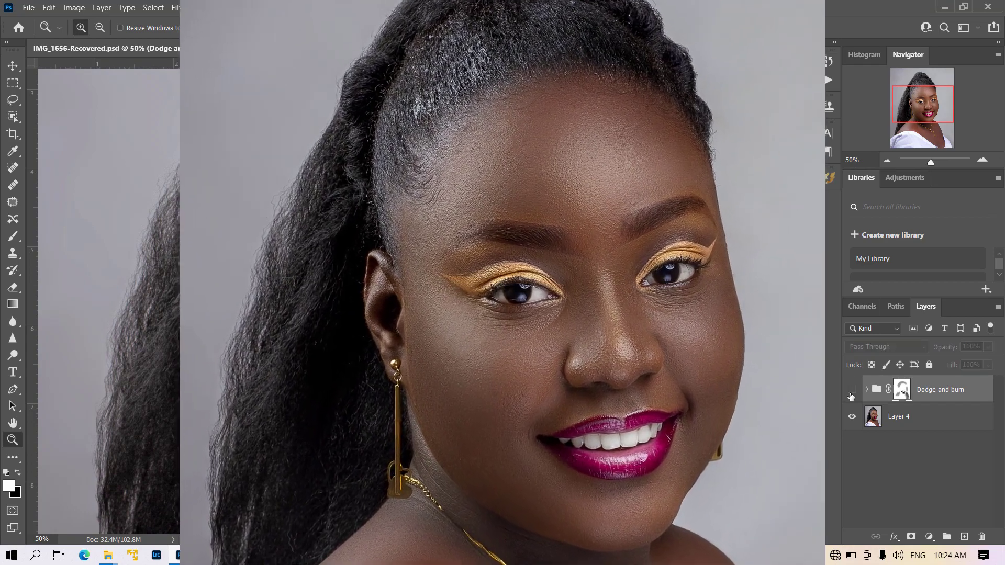